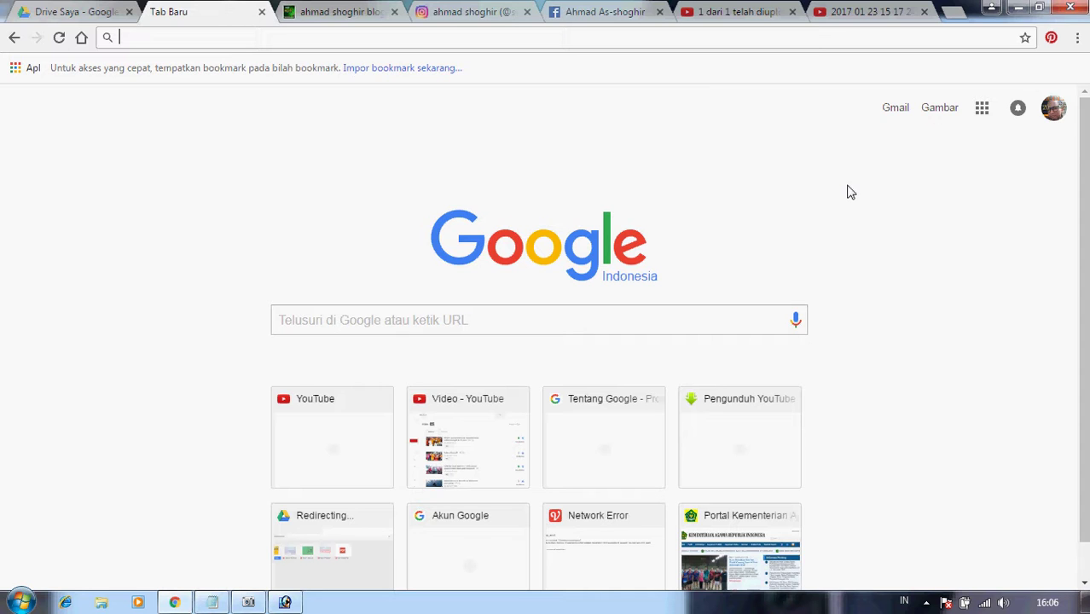
Click into the Google search box on Chrome's new-tab page.
click(371, 324)
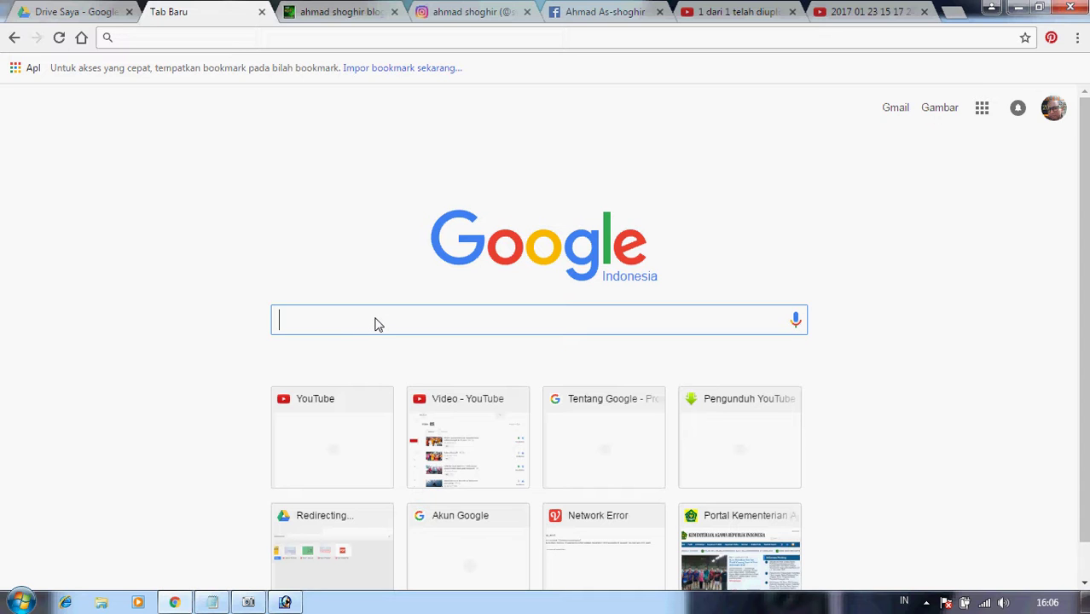
Search Google for 'blogger' and open the Blogger dashboard listing the blog's 95 posts.
text(blogg)
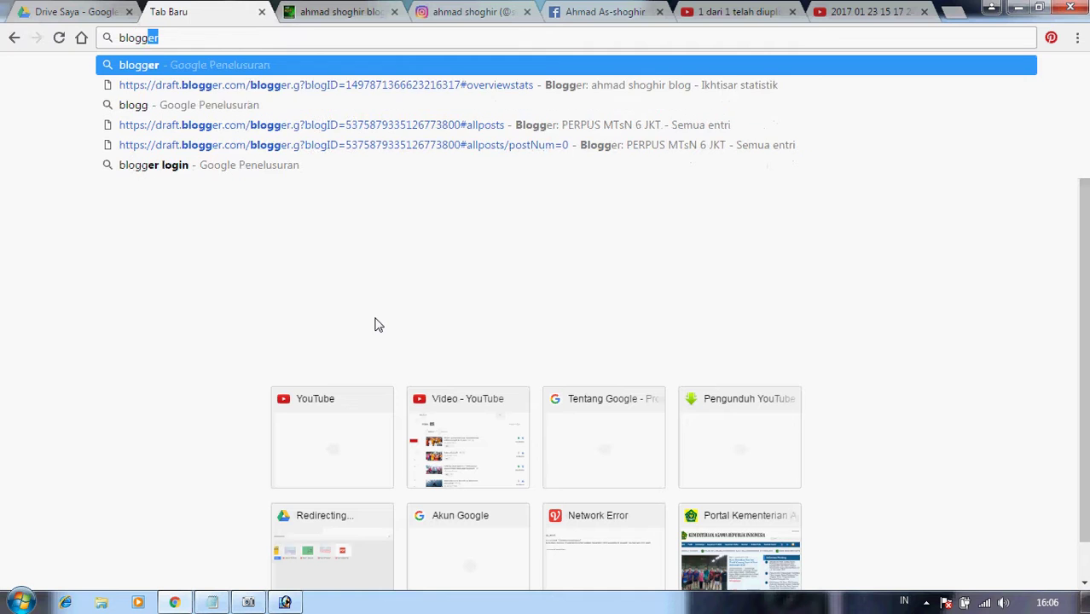
text(er)
key(Return)
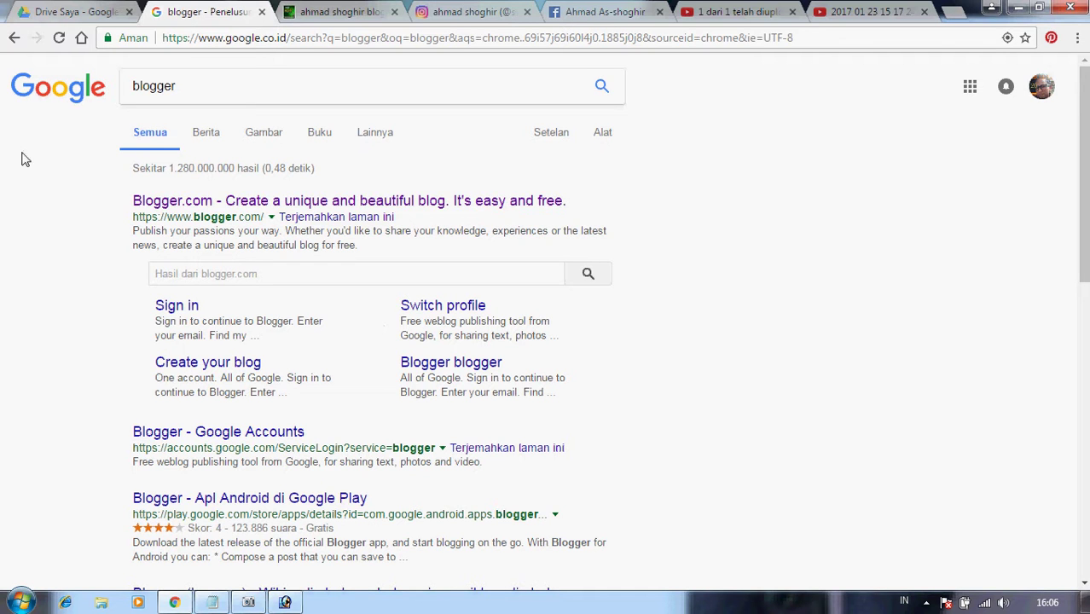
click(168, 198)
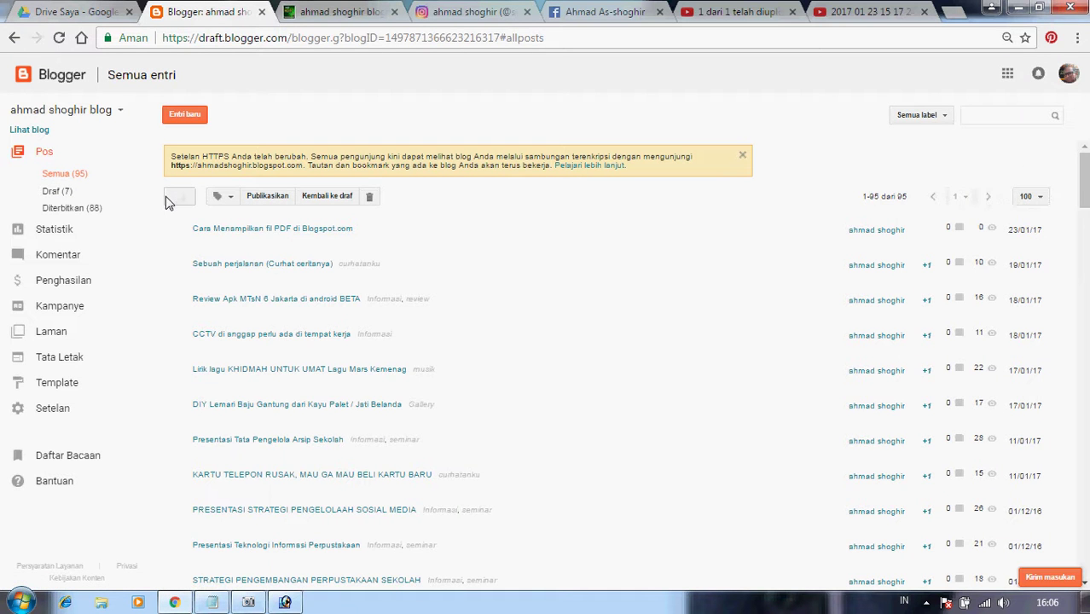
Open the first listed post, 'Cara Menampilkan fil PDF di Blogspot.com', in the editor.
click(188, 116)
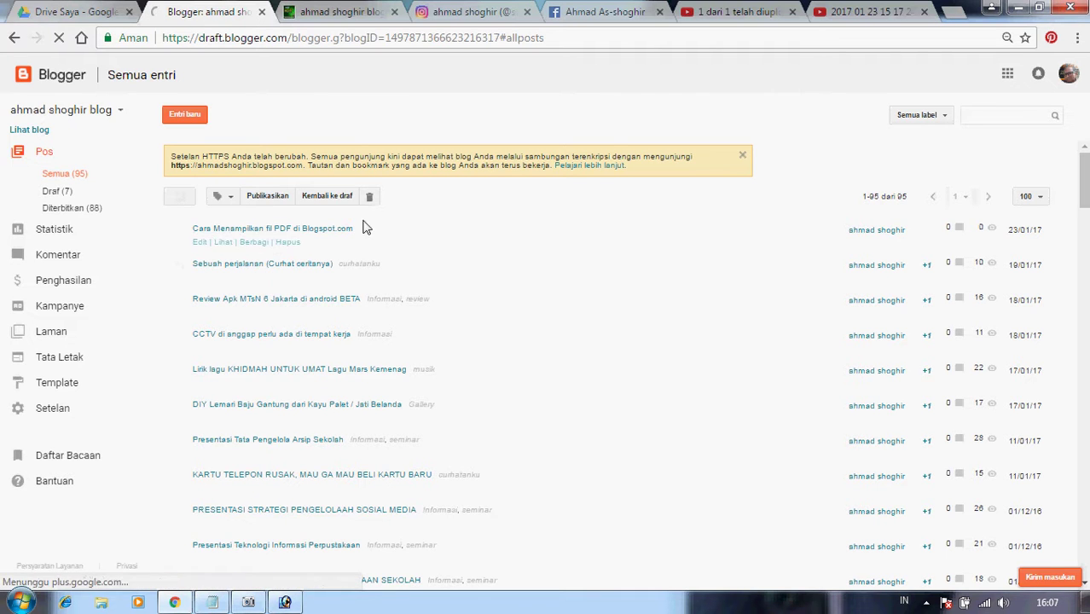
click(200, 244)
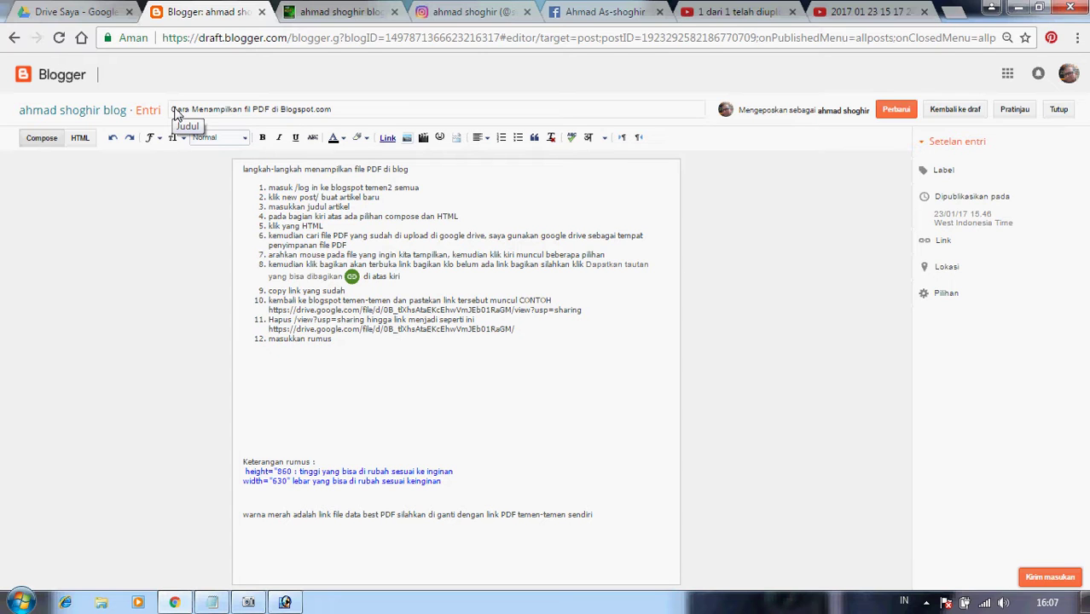
Correct the title typo 'fil' to 'file', then move into the post body.
drag(174, 112, 465, 122)
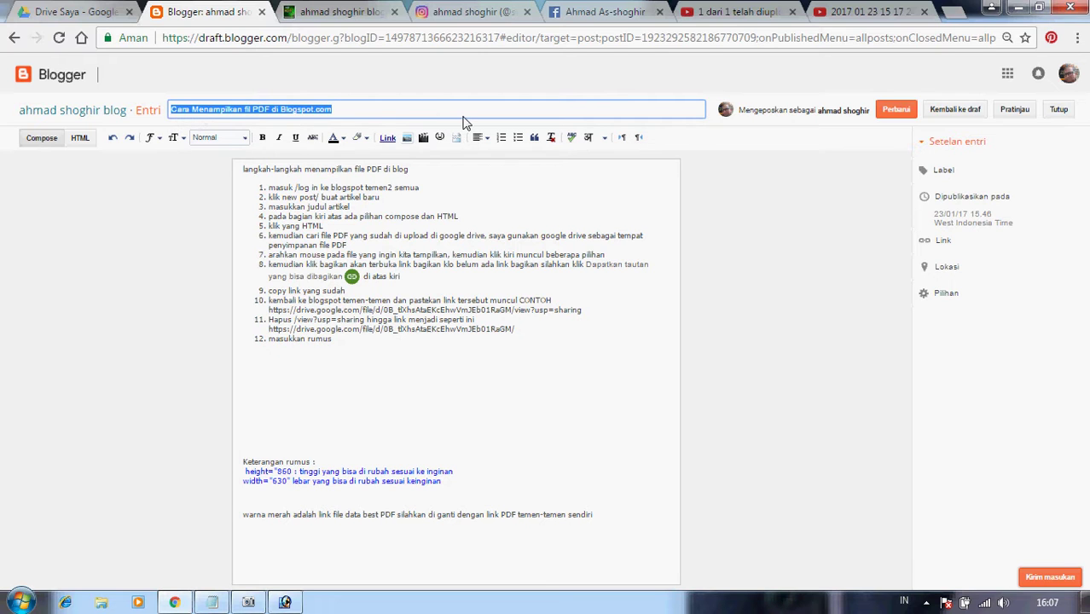
click(252, 118)
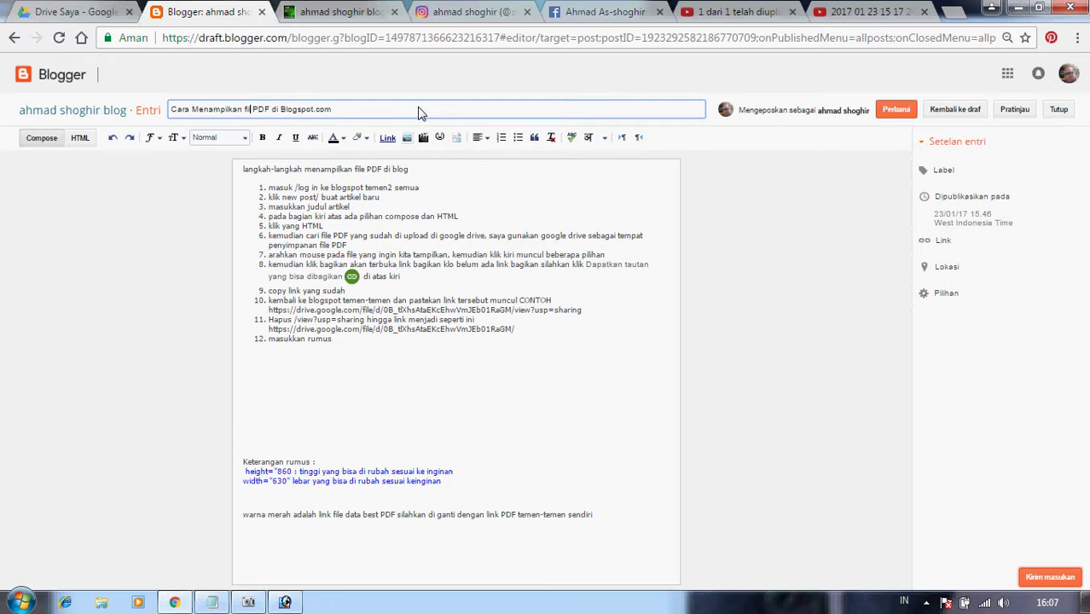
text(le)
click(346, 188)
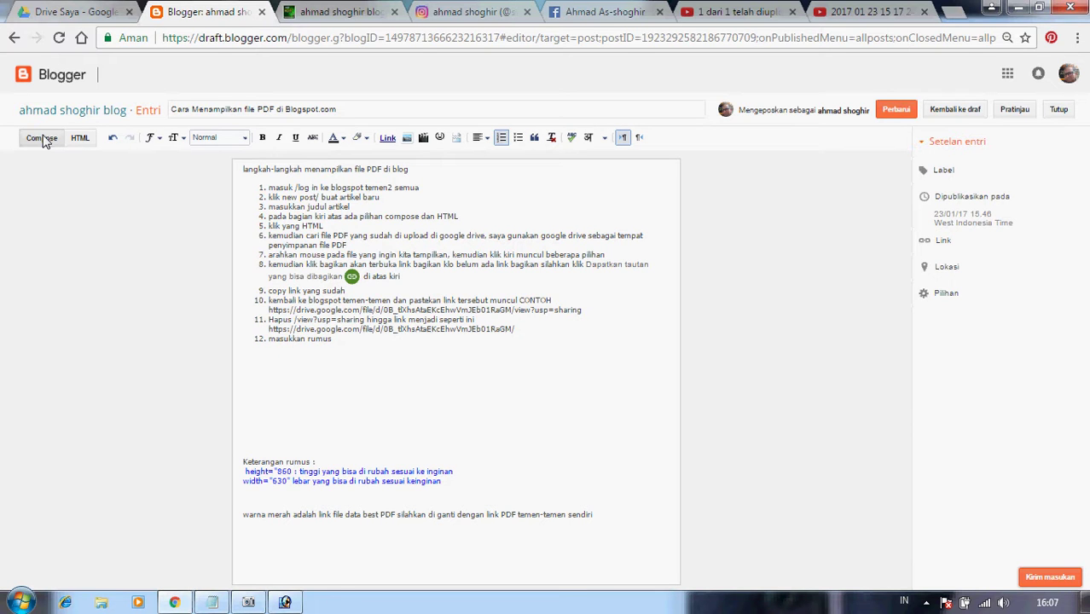
click(80, 138)
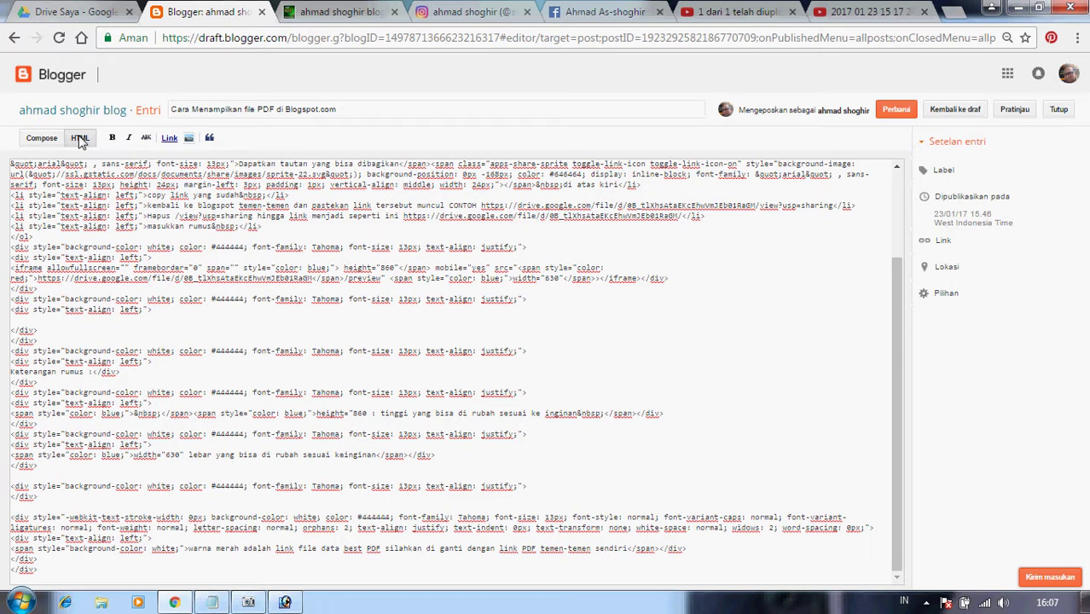
scroll(212, 341, up, 3)
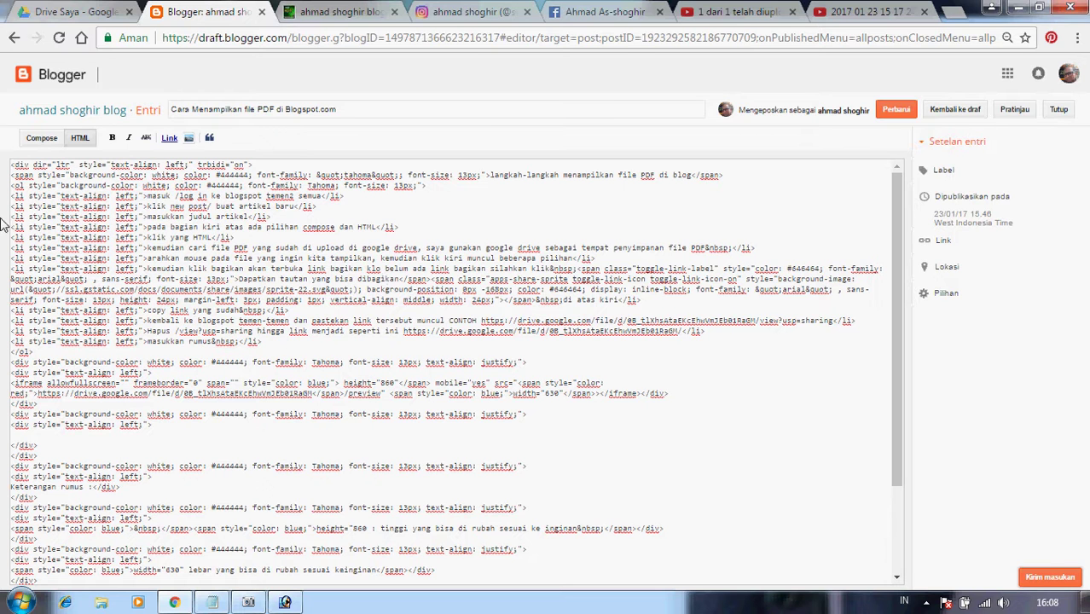
click(41, 137)
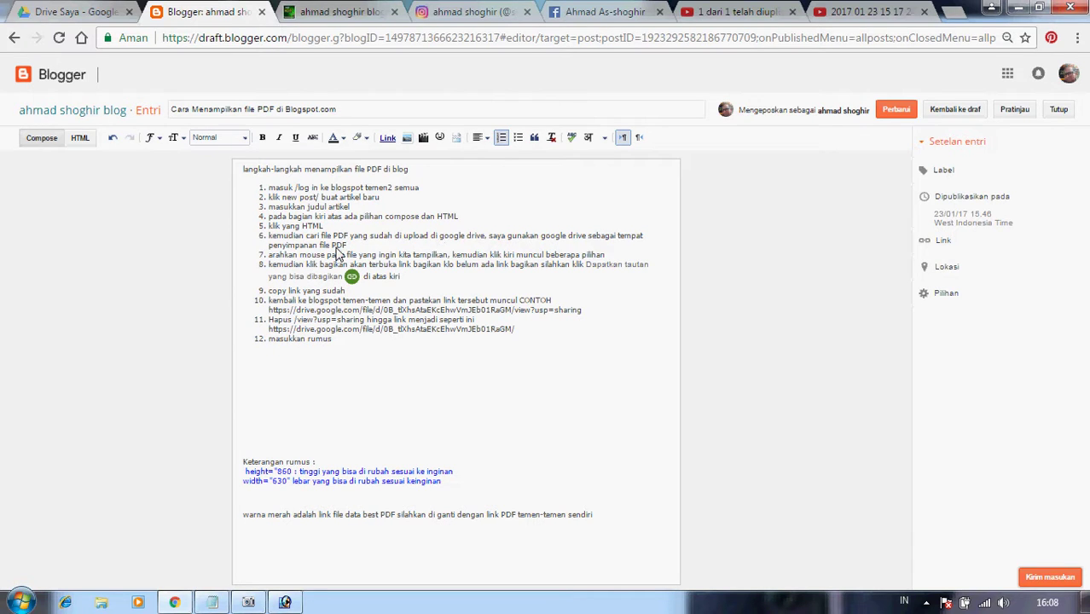
click(78, 139)
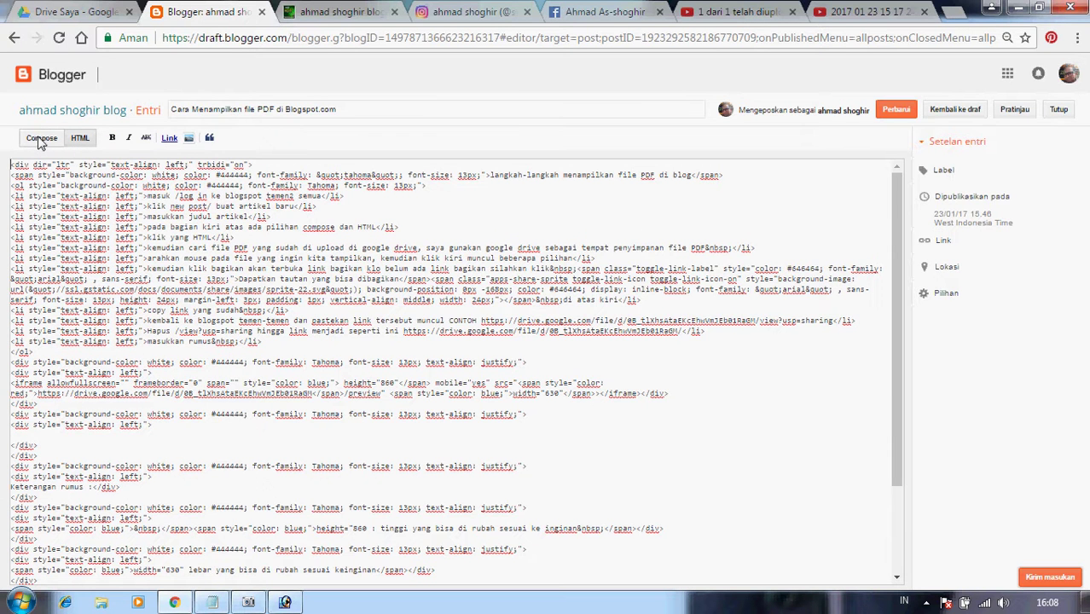
click(41, 138)
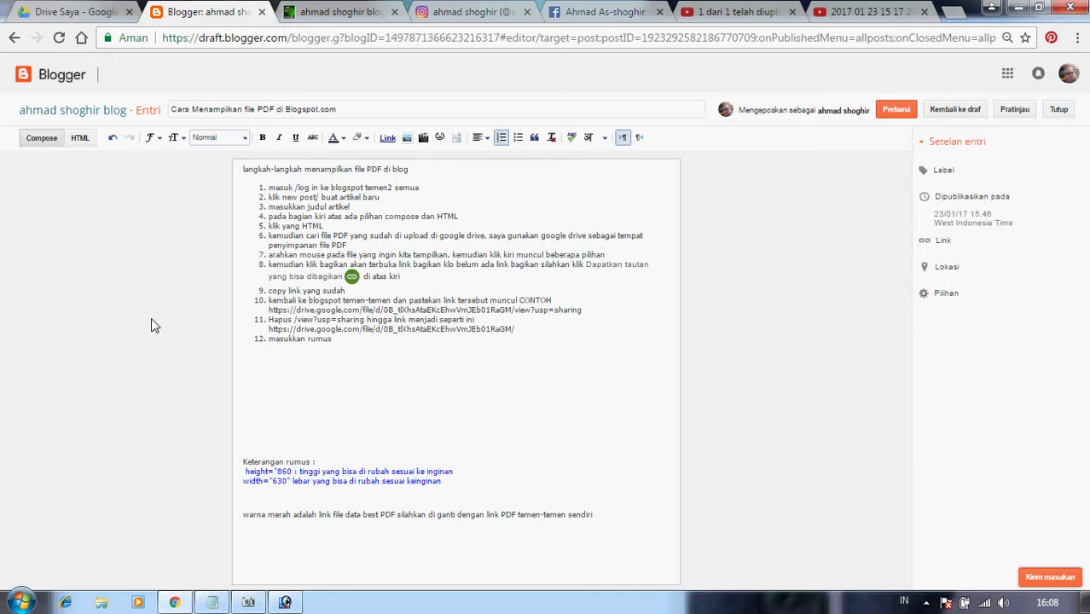
click(64, 12)
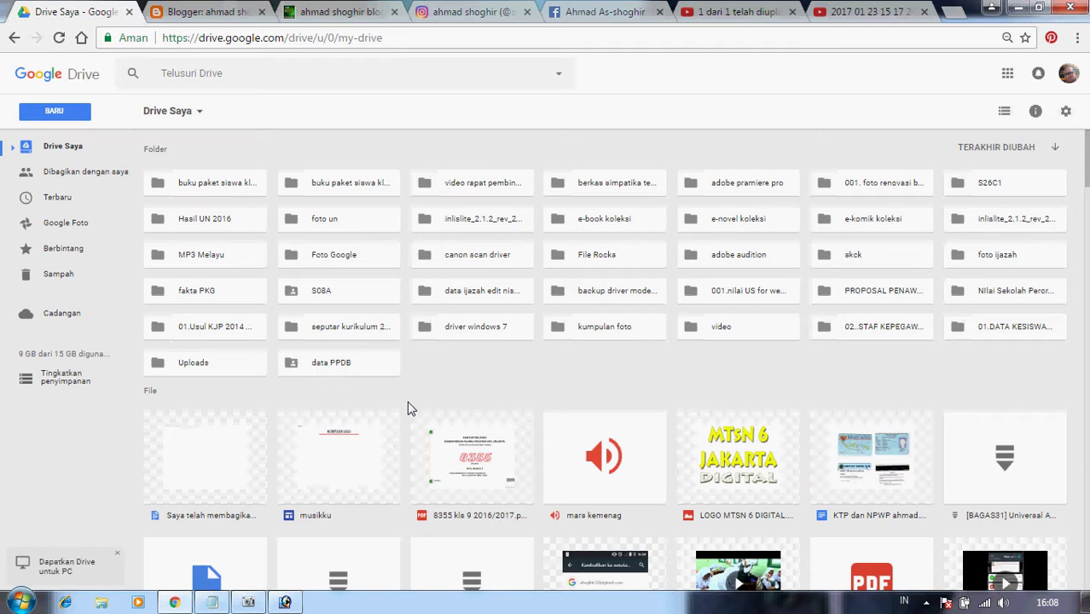
Start a Drive search for 'pdf', then clear the text and dismiss the suggestions.
scroll(409, 408, down, 2)
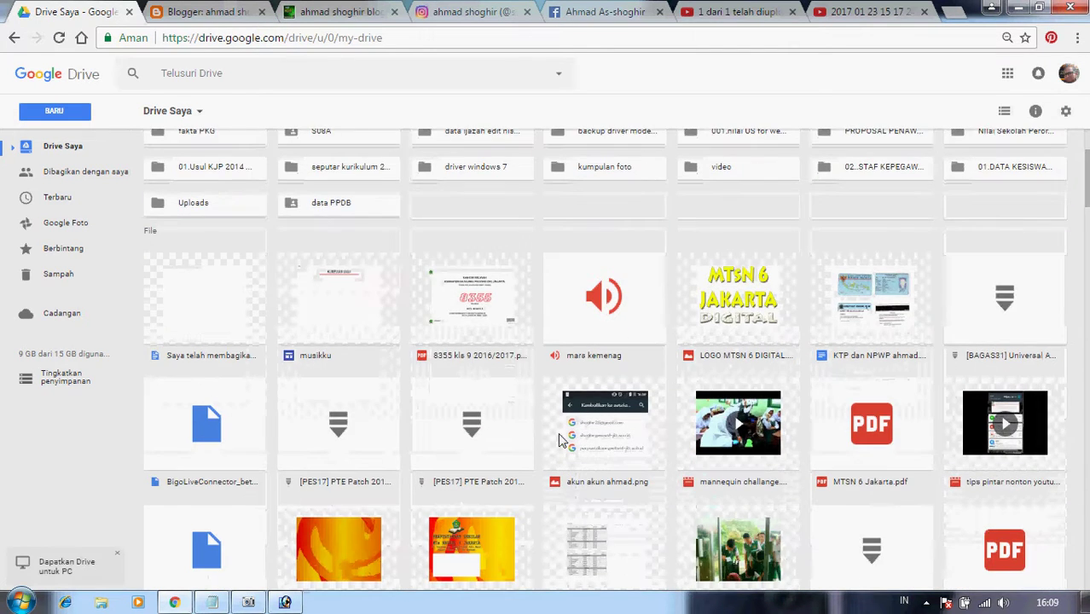
scroll(558, 440, up, 2)
scroll(559, 440, down, 2)
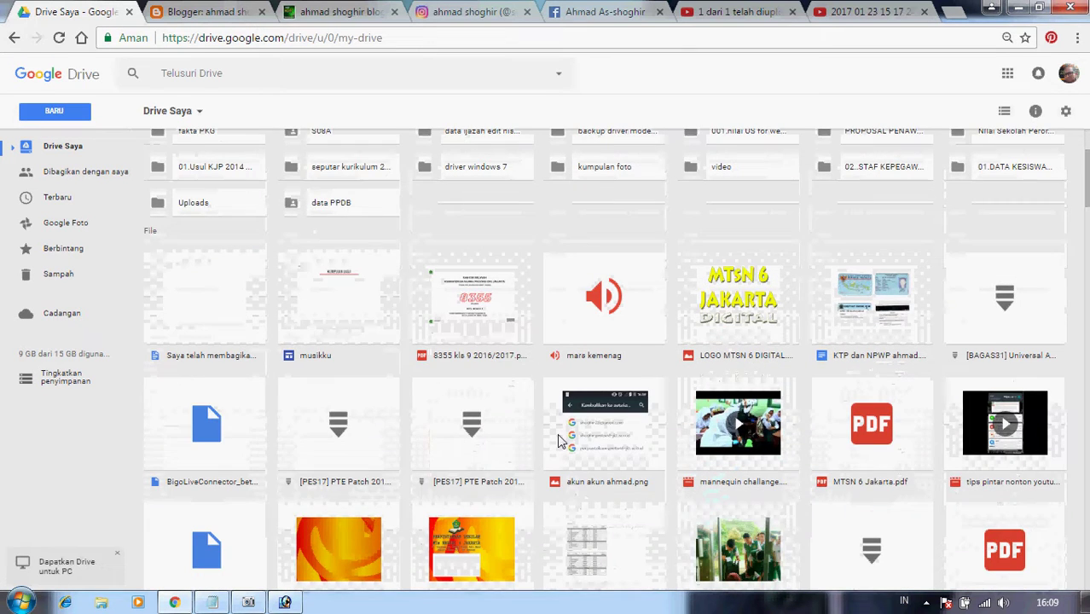
scroll(558, 440, up, 2)
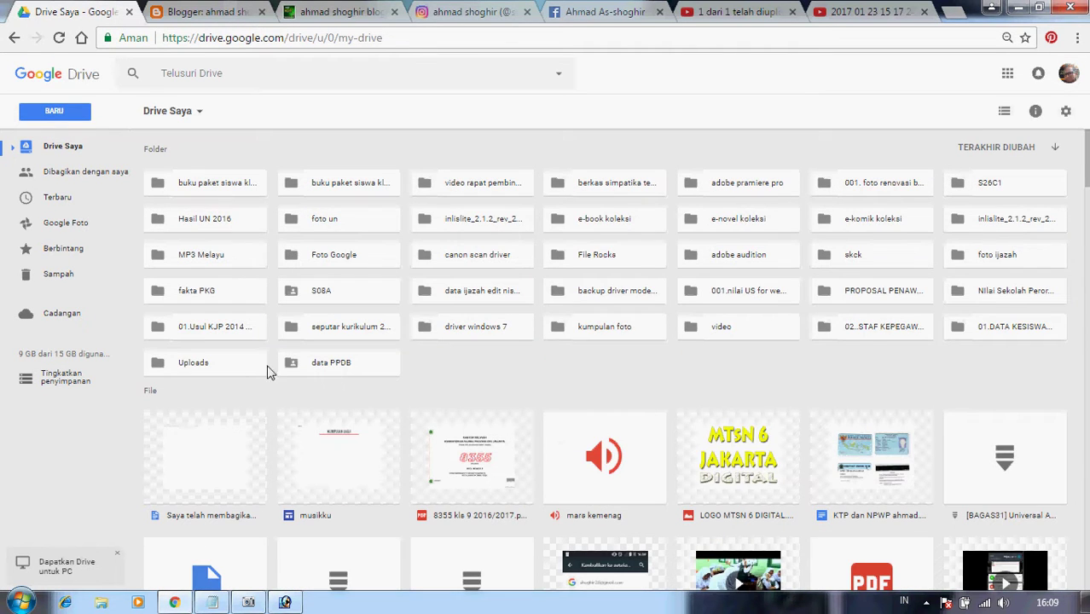
click(219, 79)
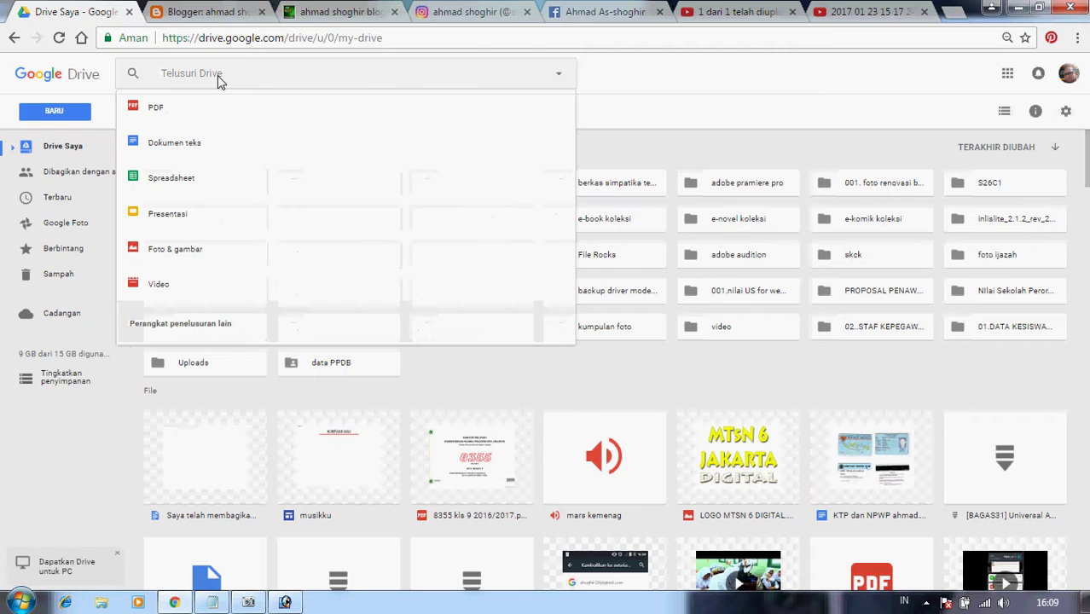
text(pdf)
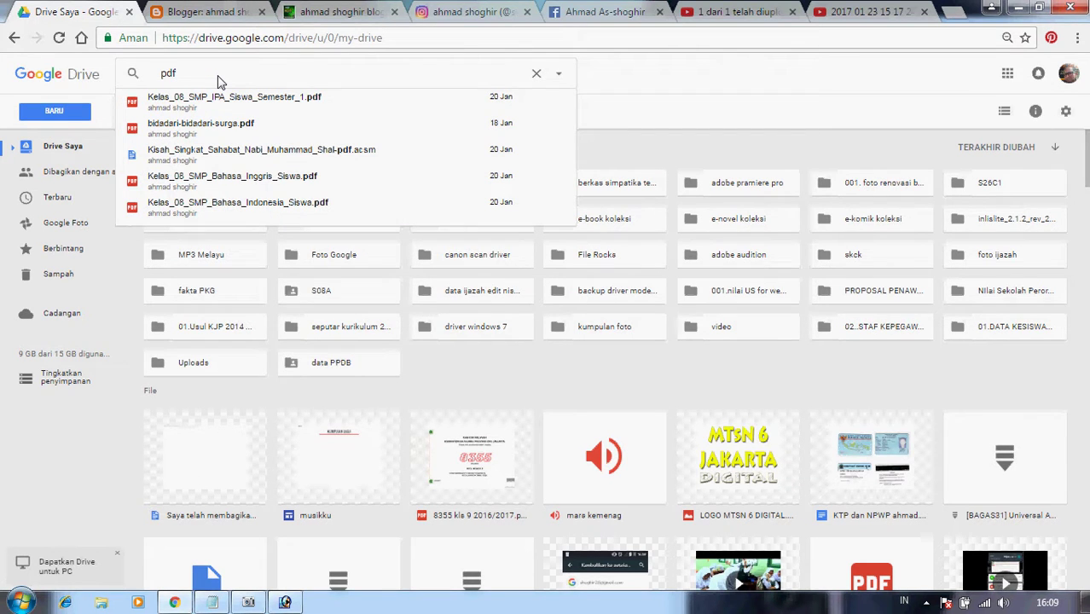
key(BackSpace)
key(BackSpace)
key(BackSpace)
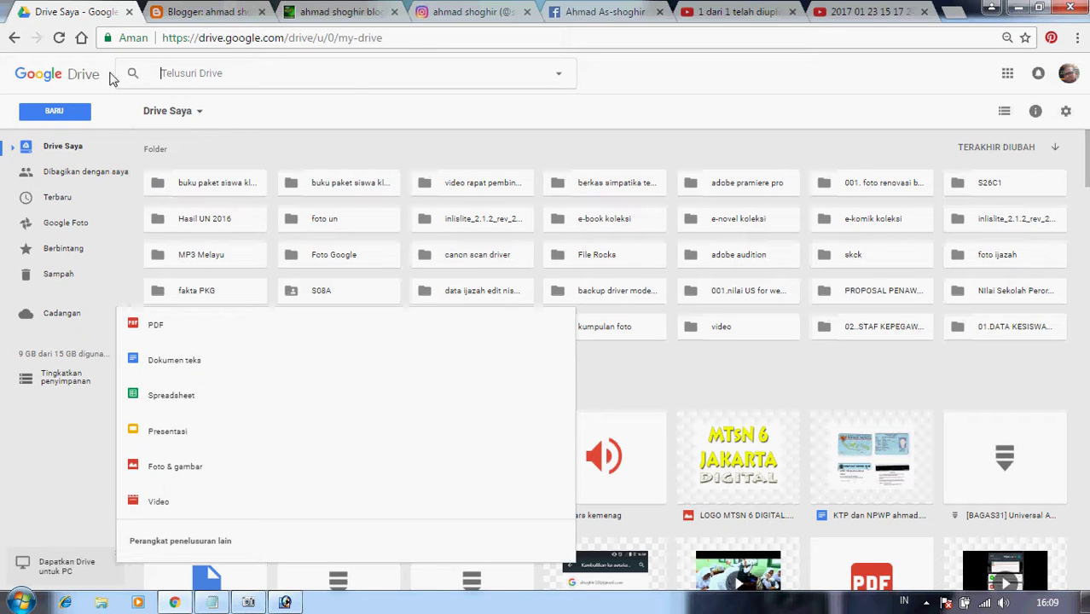
click(362, 111)
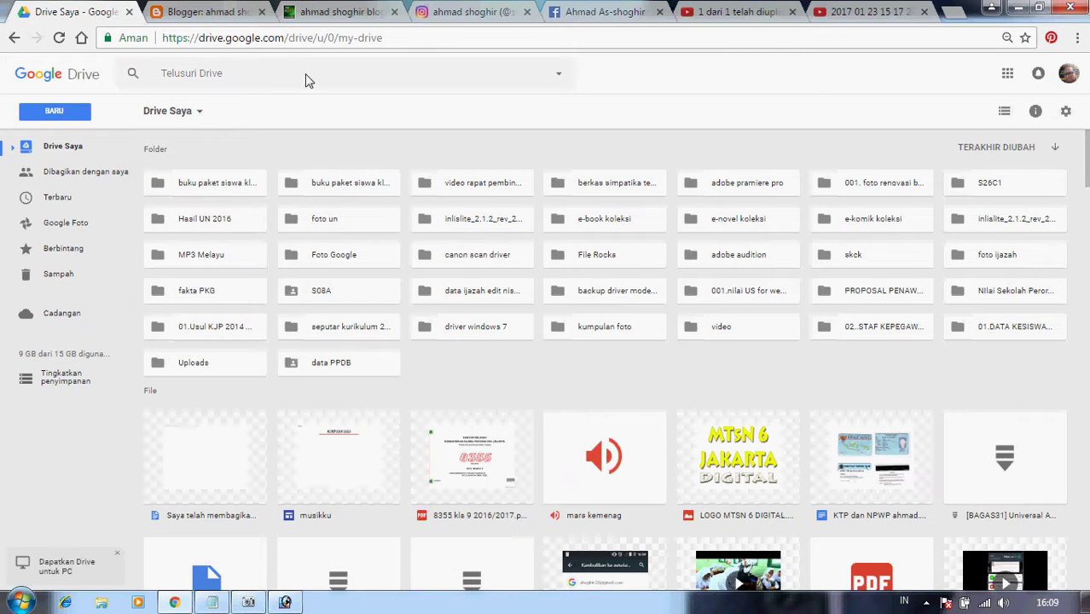
Filter Drive to PDF files, browse the results, and select the Storm.01 PDF.
click(308, 75)
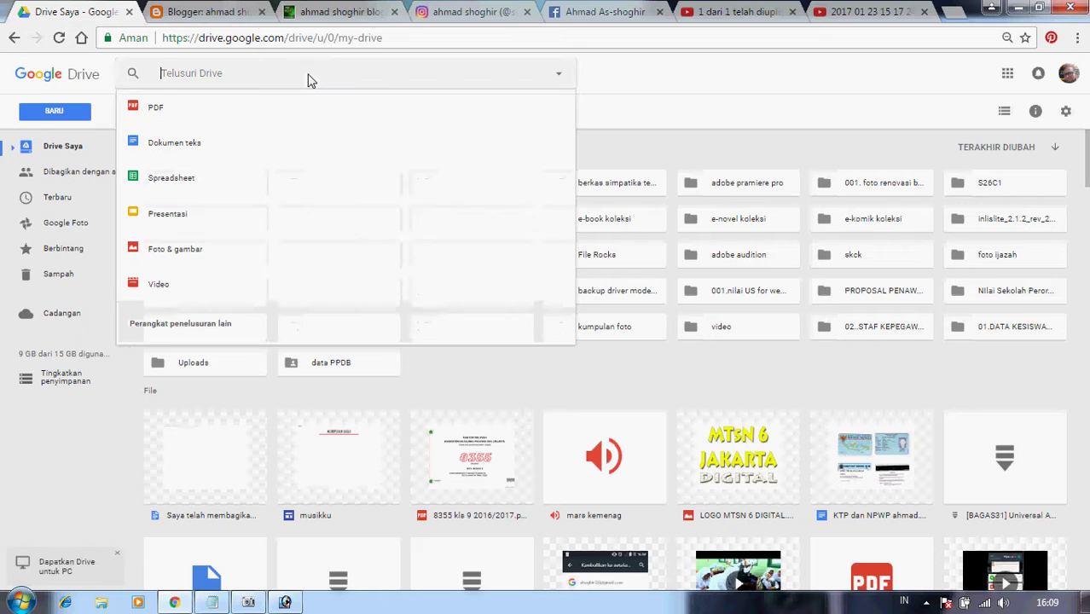
click(150, 109)
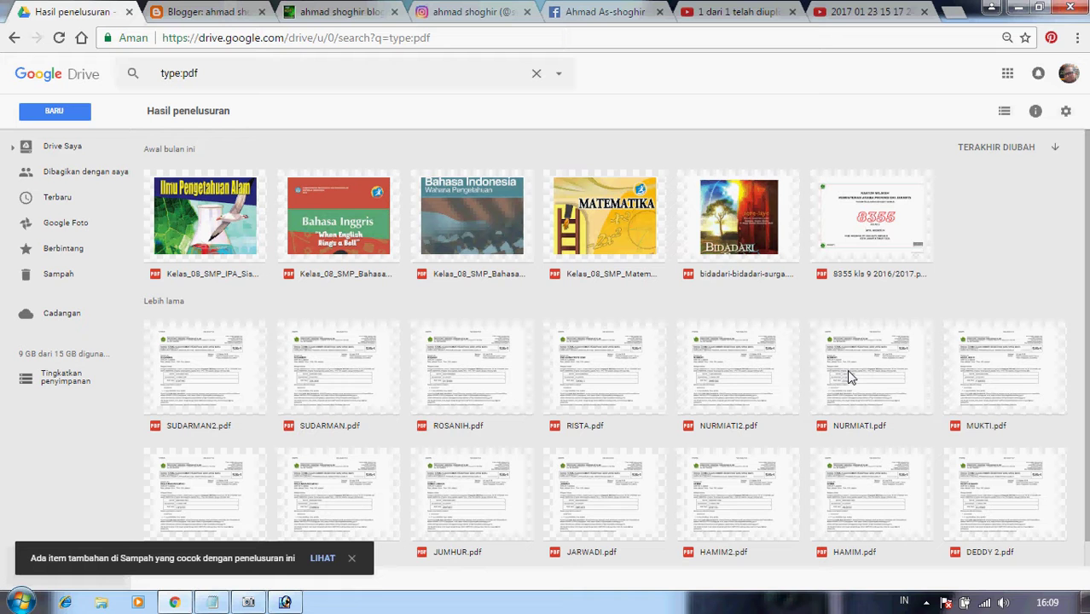
scroll(848, 378, down, 4)
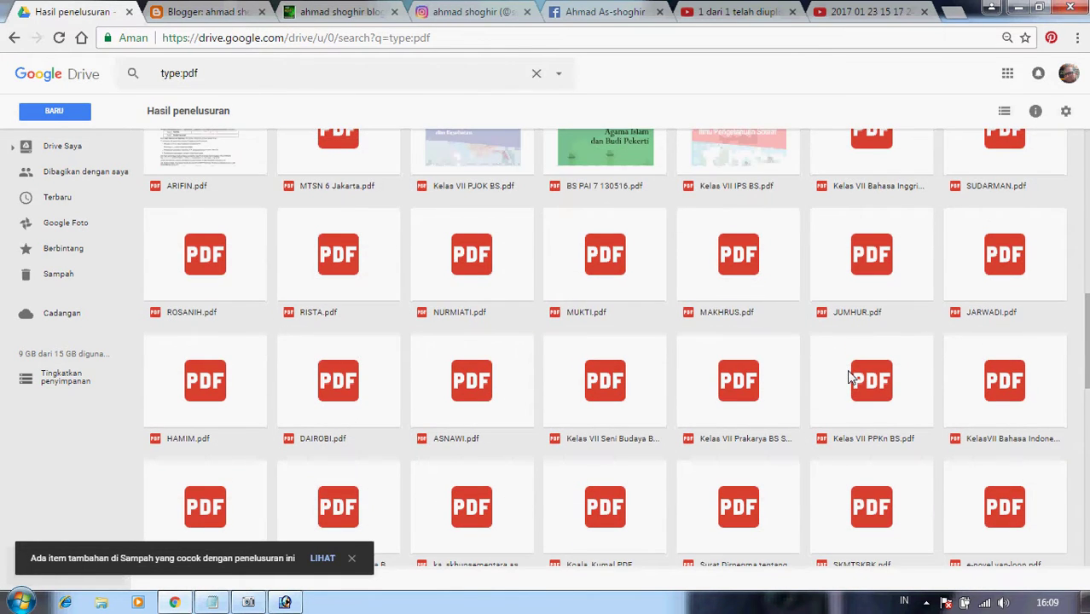
scroll(849, 378, down, 5)
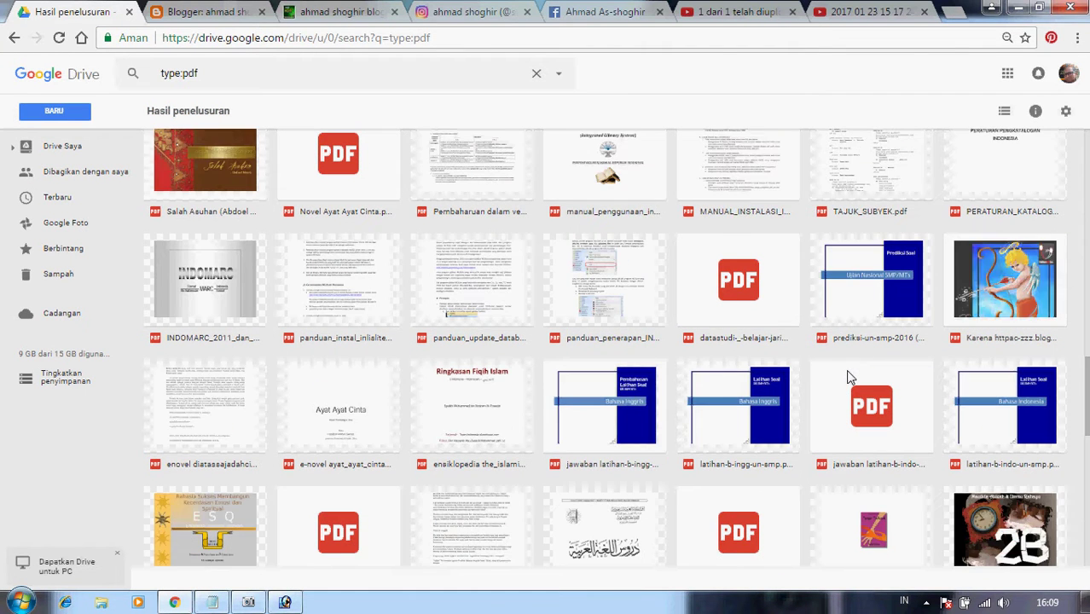
scroll(846, 369, down, 3)
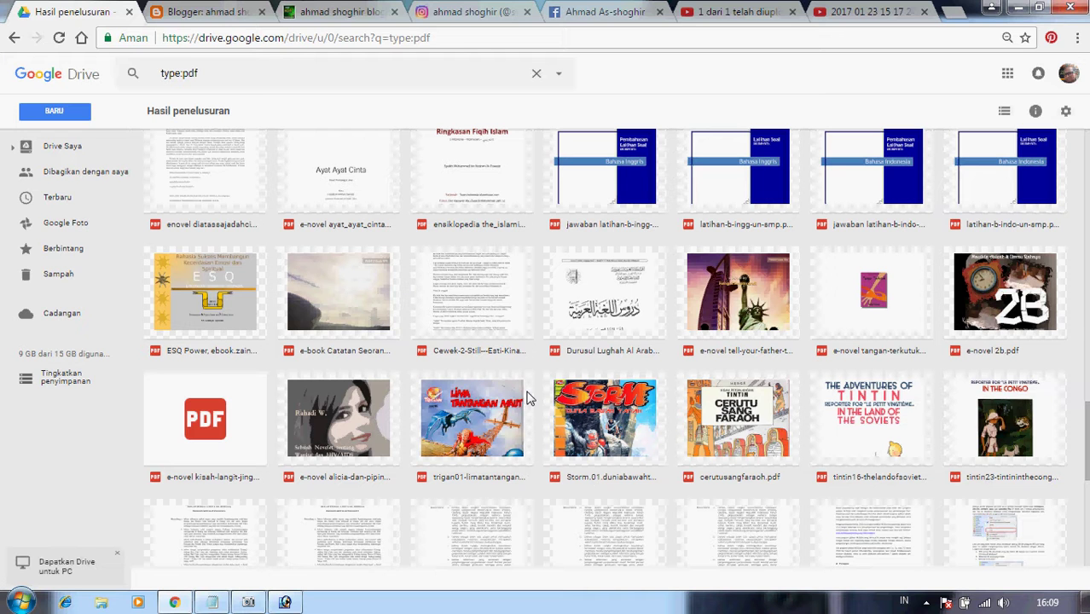
scroll(527, 398, down, 1)
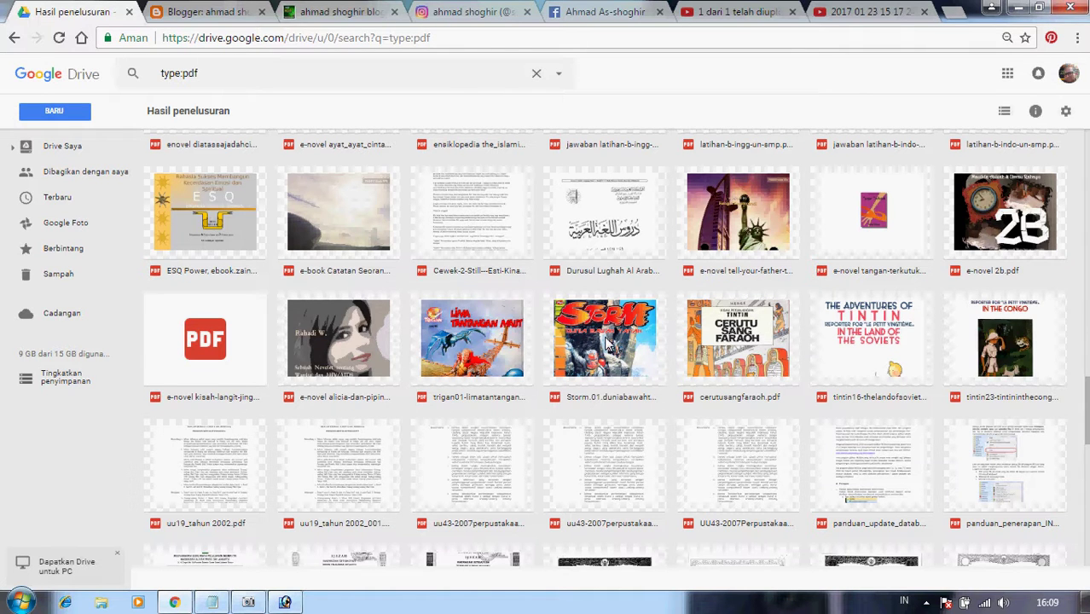
click(607, 344)
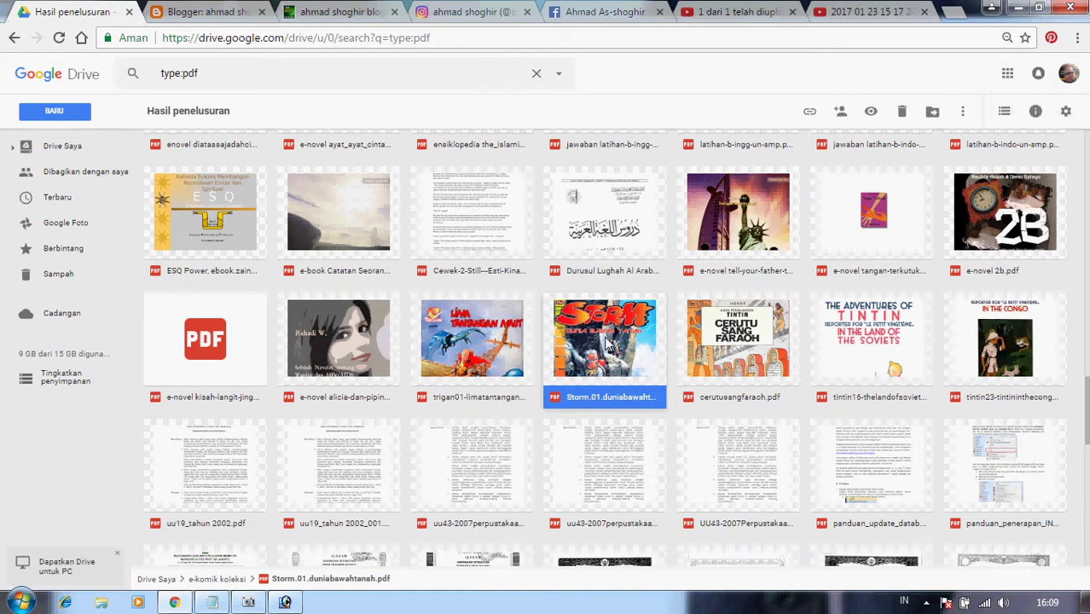
Open the Bagikan share dialog for Storm.01.duniabawahtanah.pdf from its right-click menu.
right_click(608, 343)
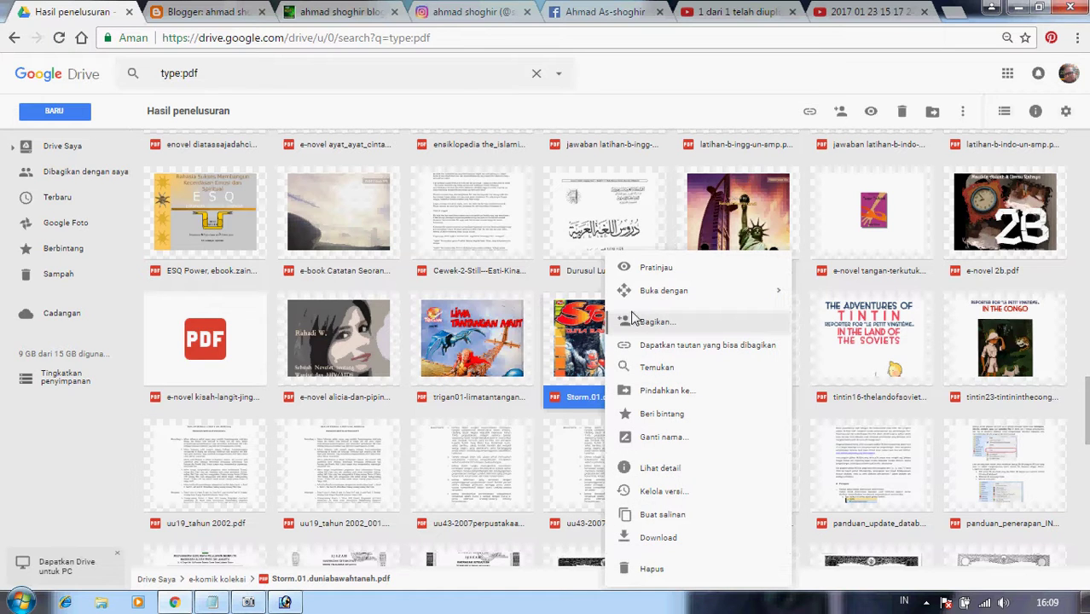
click(479, 347)
click(595, 346)
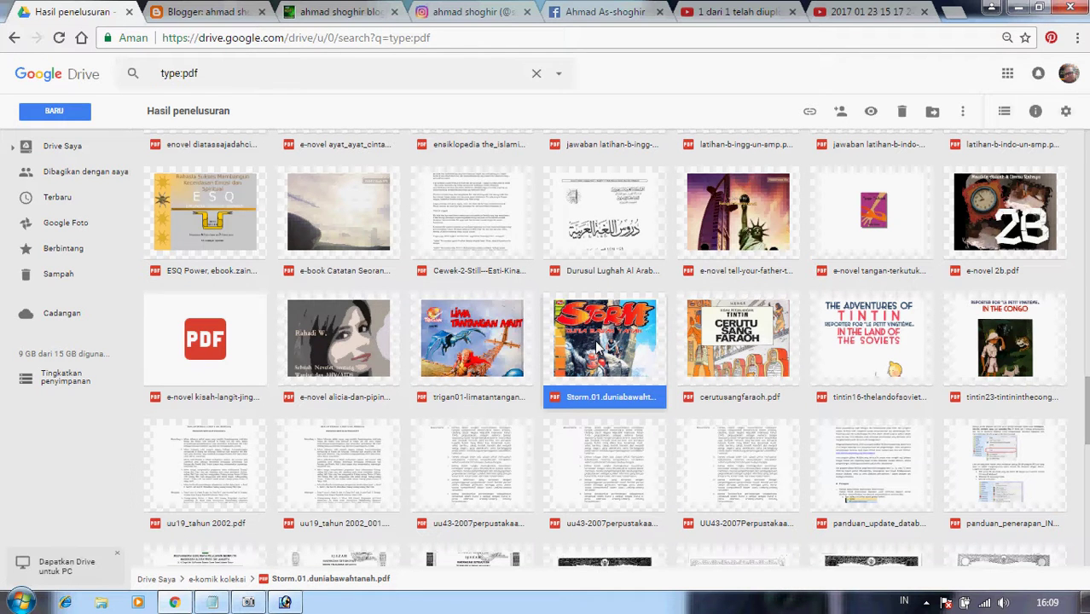
right_click(597, 347)
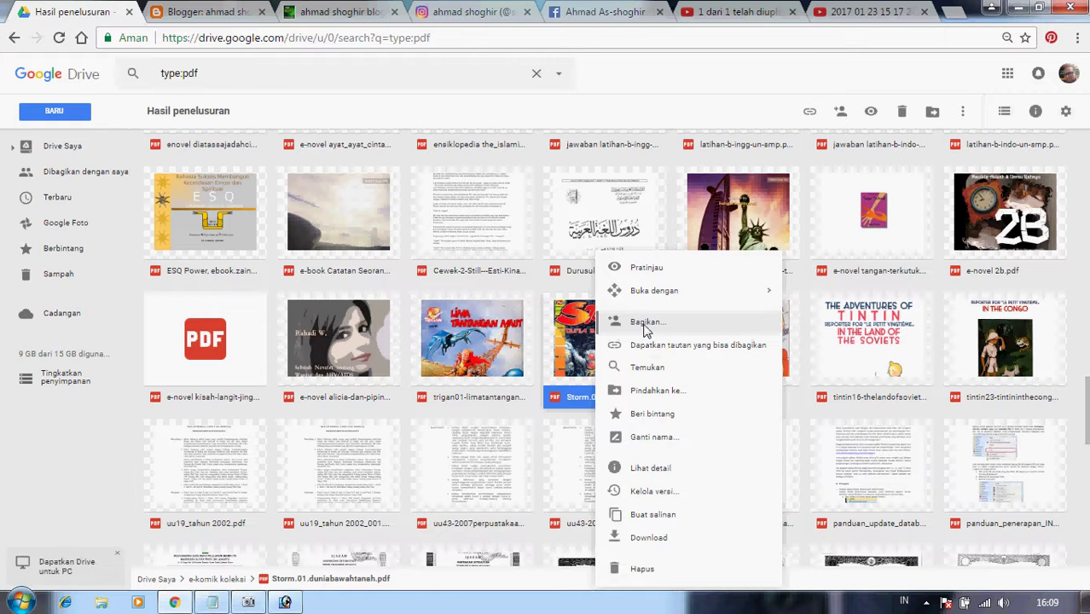
click(645, 323)
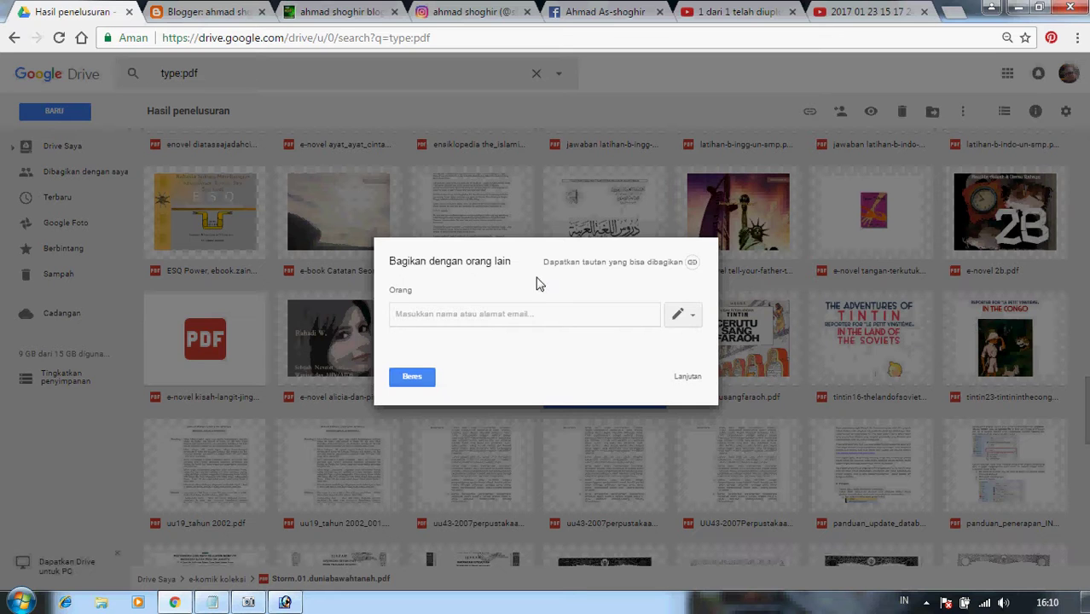
Turn on link sharing for the Storm PDF, copy its link, and return to Blogger.
click(619, 265)
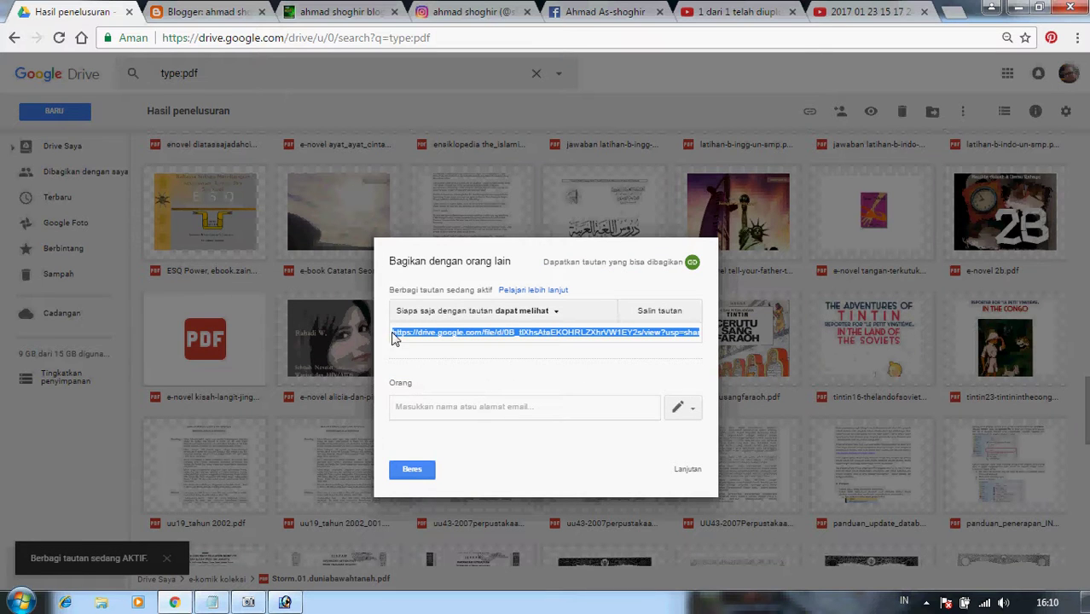
scroll(429, 334, up, 2)
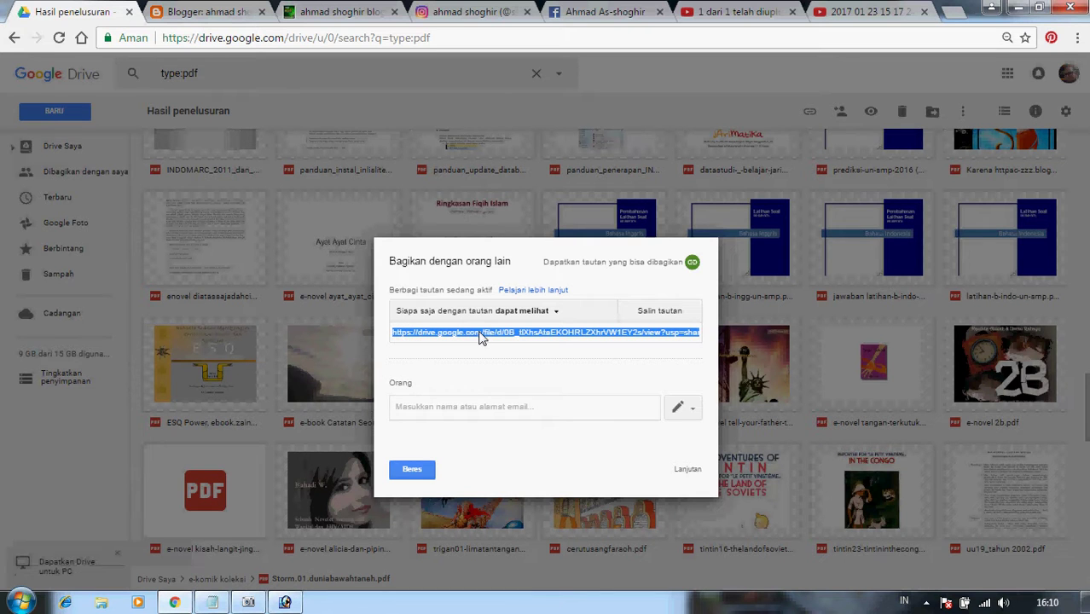
right_click(481, 338)
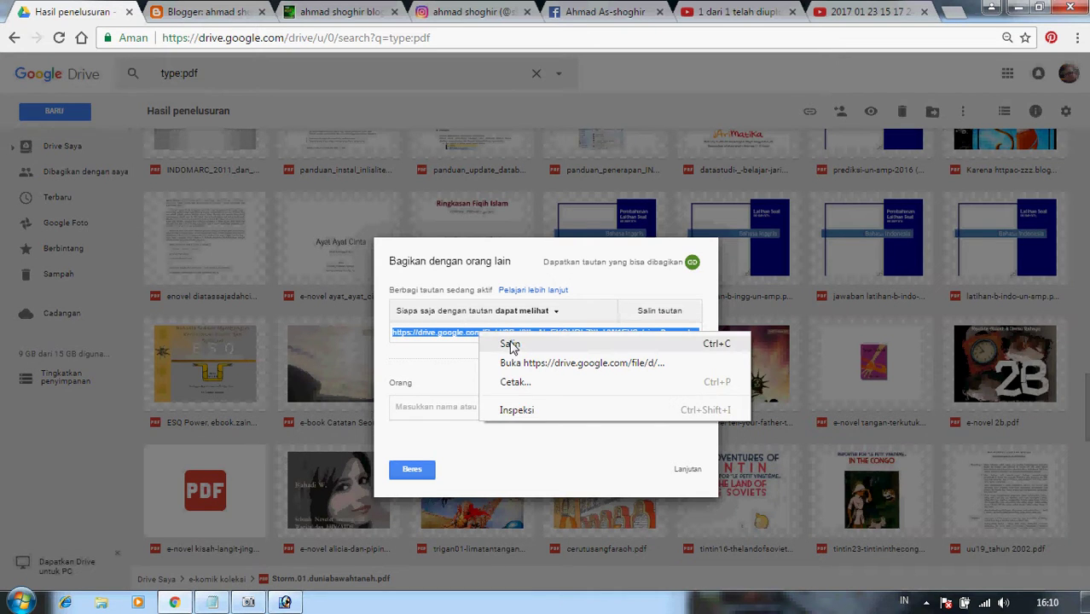
click(511, 345)
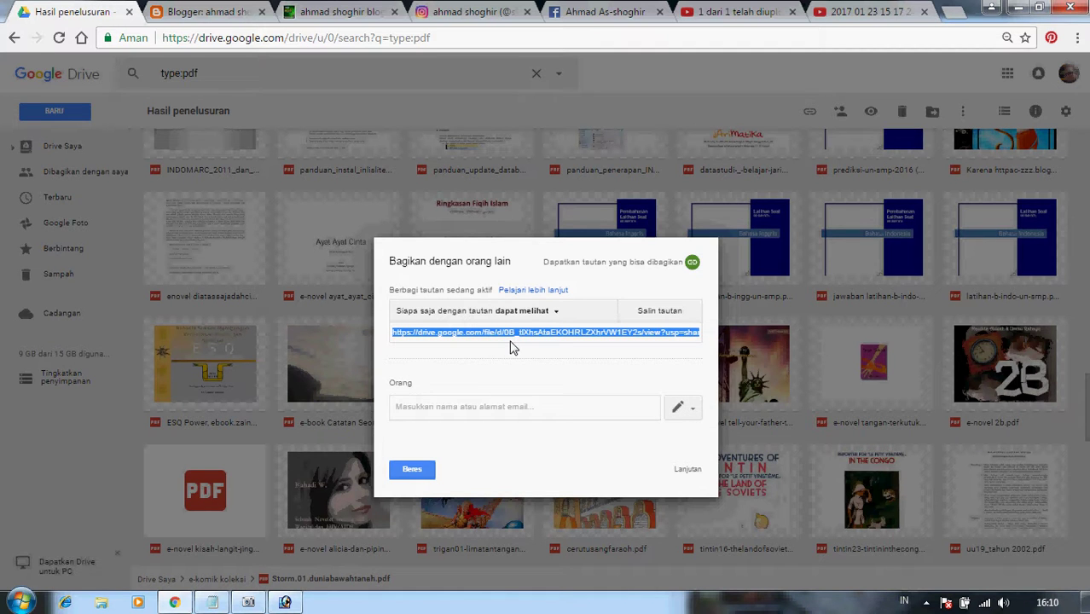
click(413, 472)
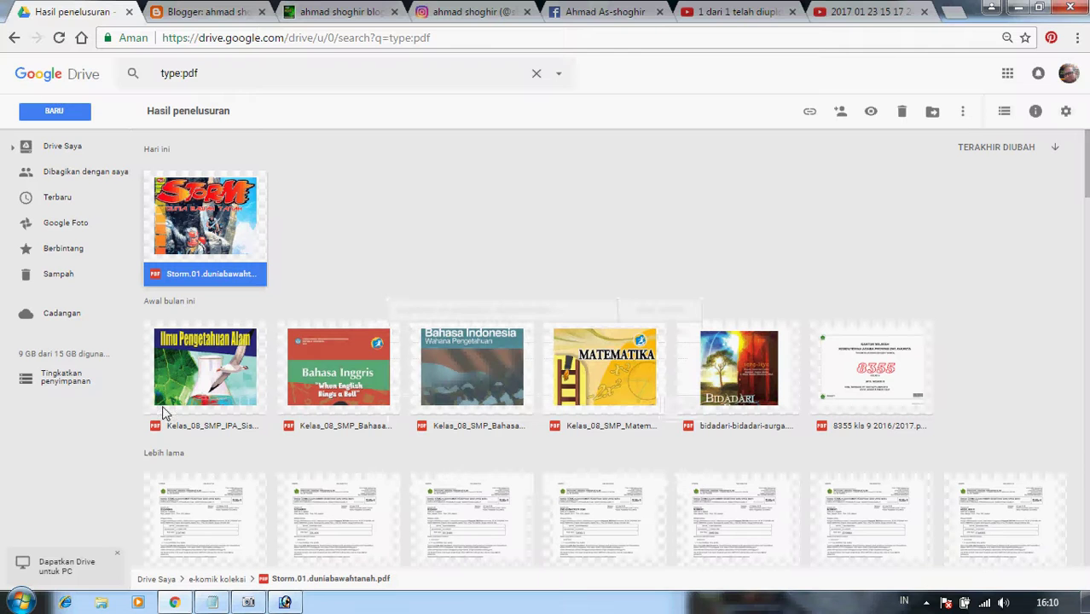
click(196, 12)
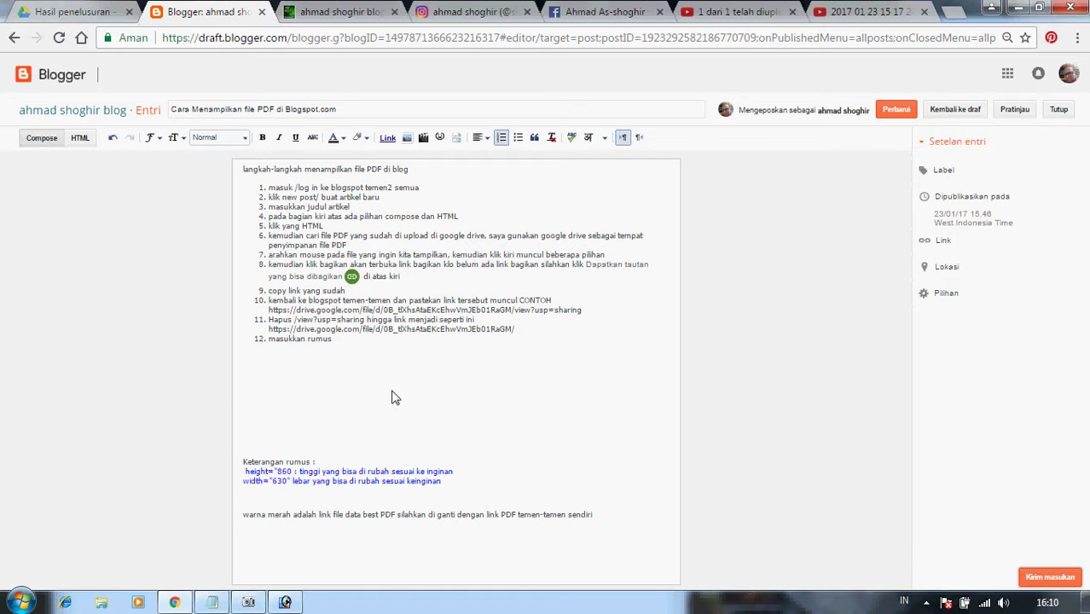
Paste the PDF's Drive link on a new line at the end of the post.
click(443, 549)
click(426, 518)
key(Return)
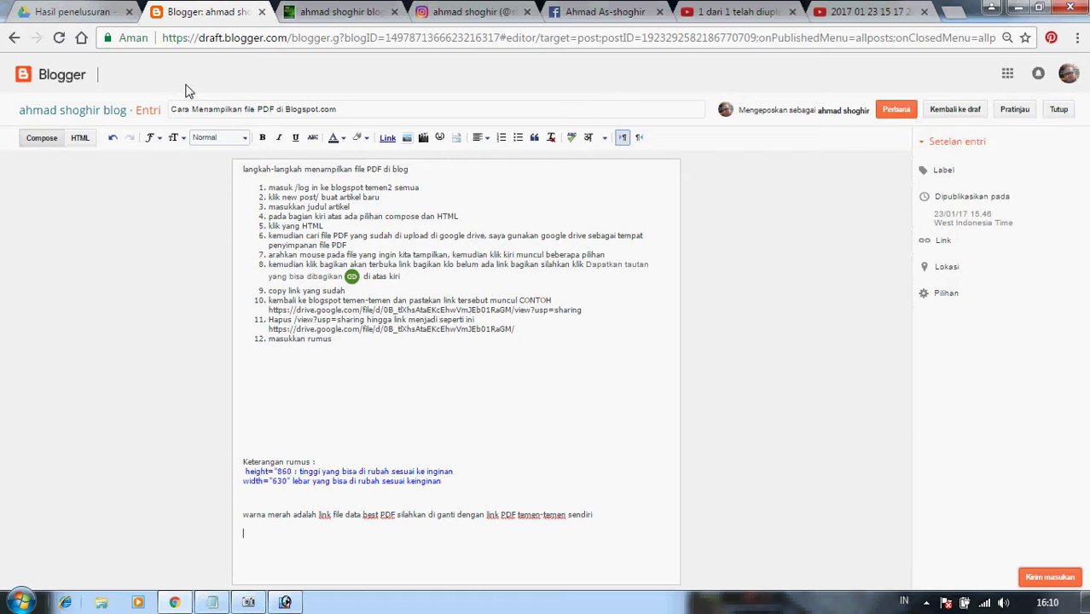
right_click(273, 537)
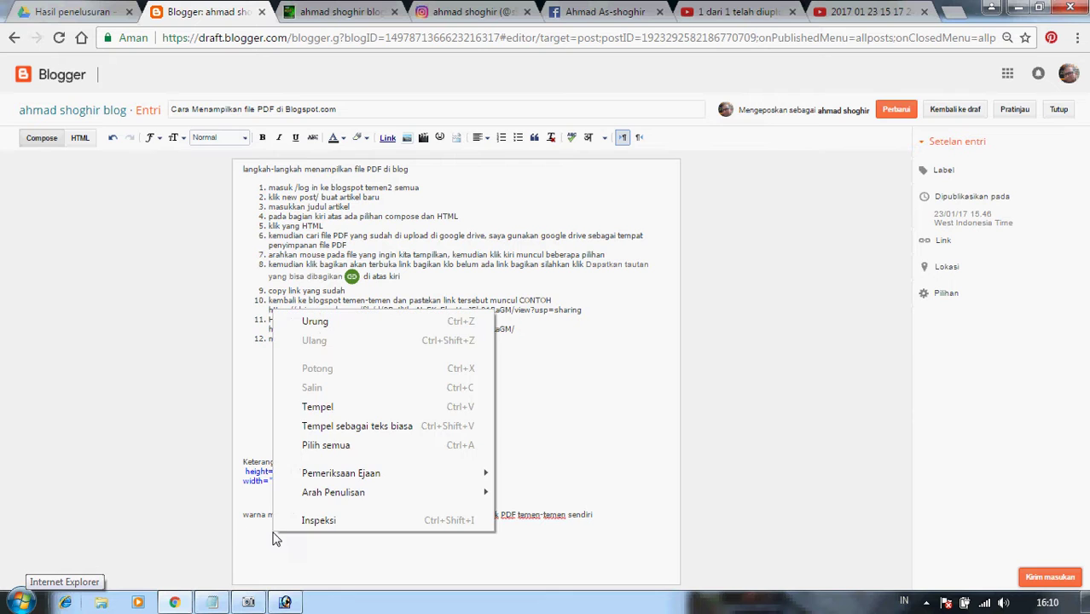
click(330, 409)
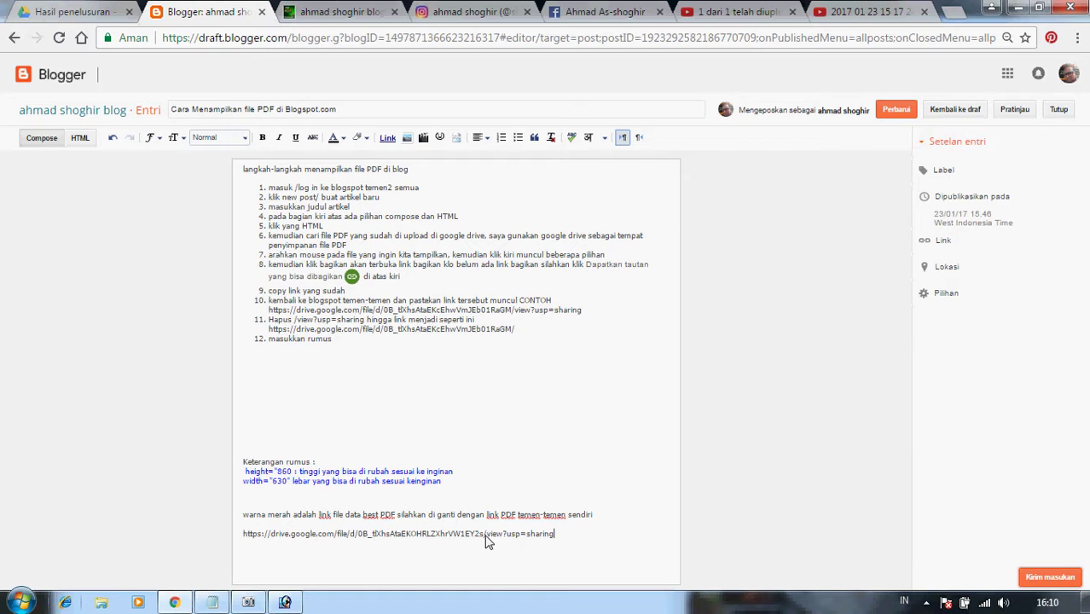
Delete the link's 'view?usp=sharing' ending and place the cursor below item 12.
drag(487, 539, 565, 541)
click(564, 540)
key(BackSpace)
key(BackSpace)
key(BackSpace)
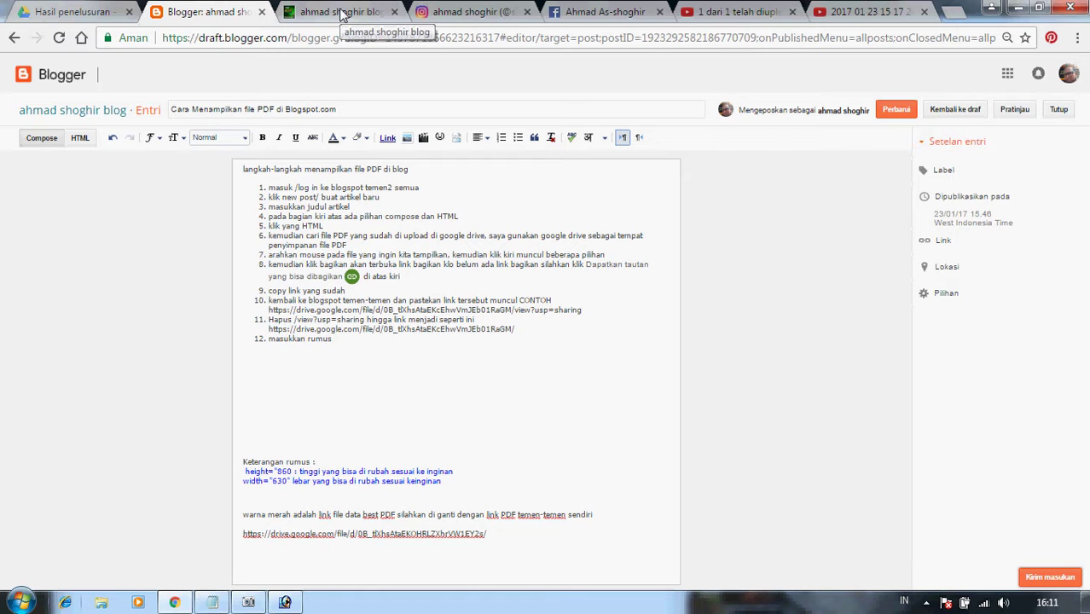
click(382, 300)
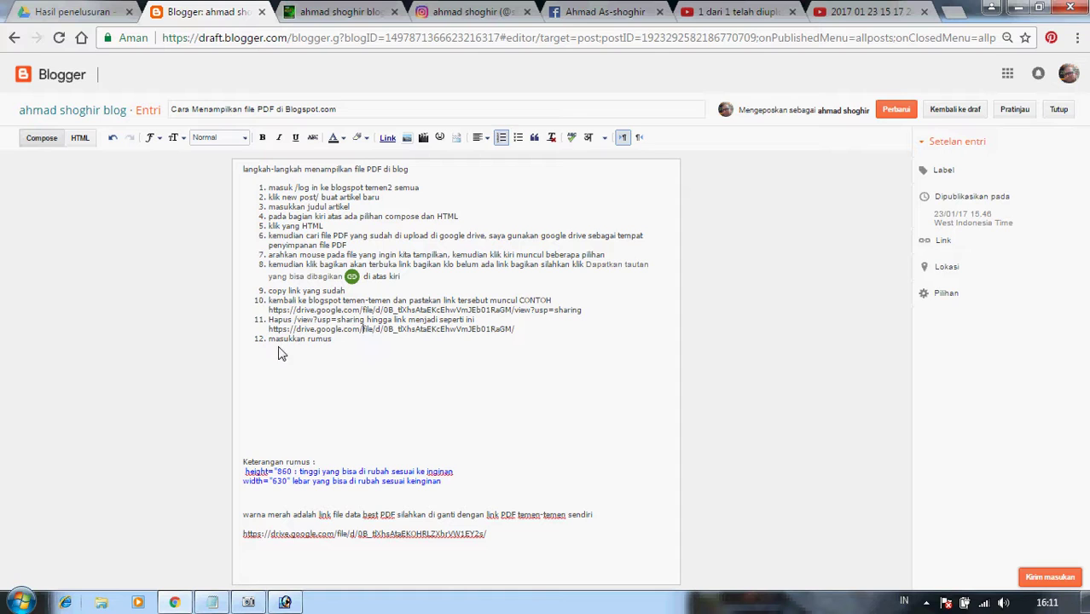
click(353, 350)
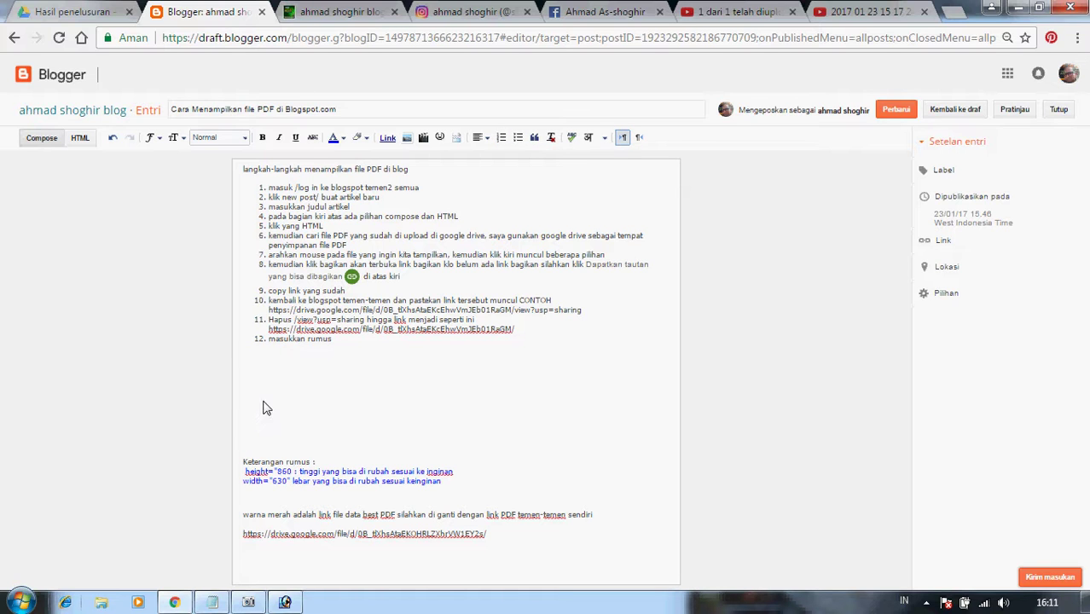
click(350, 12)
Search 'perpusmtsn 6 jakart', open the PERPUS MTsN 6 JKT blog, then its PDF tutorial article.
click(312, 40)
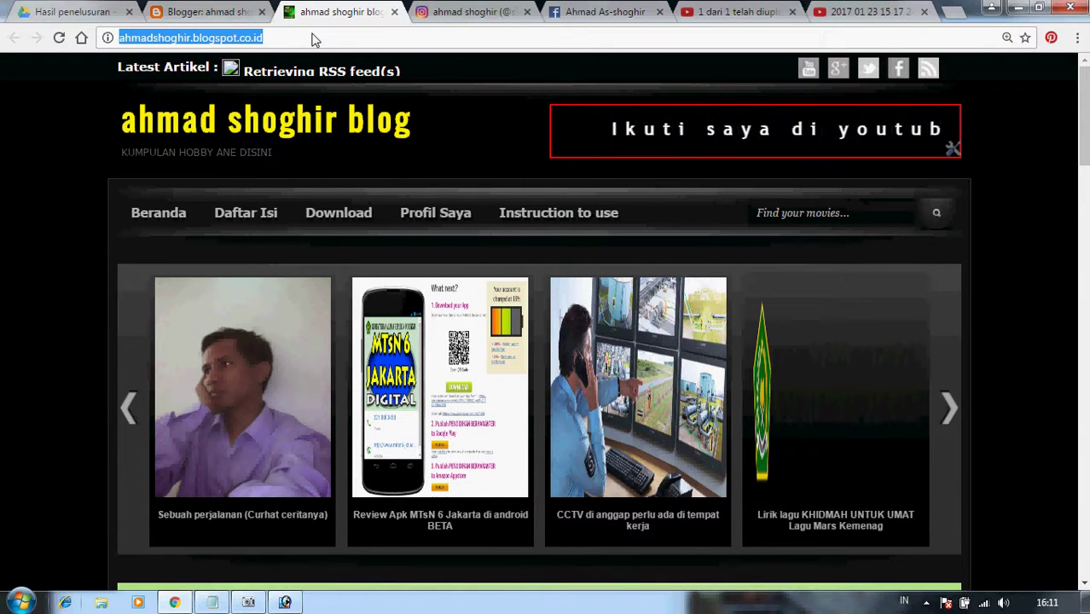
text(perpust)
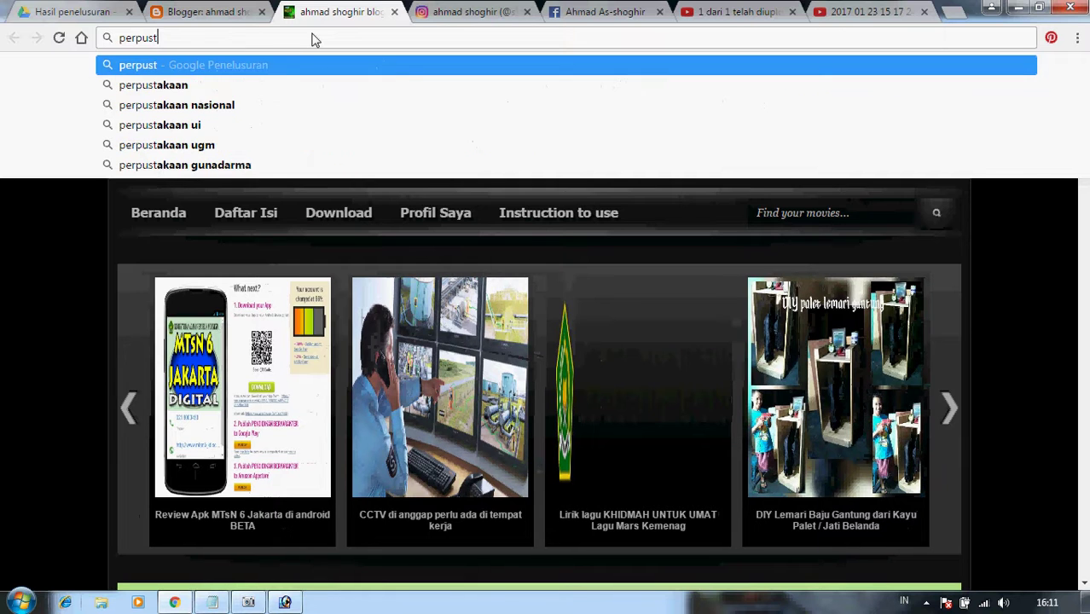
key(BackSpace)
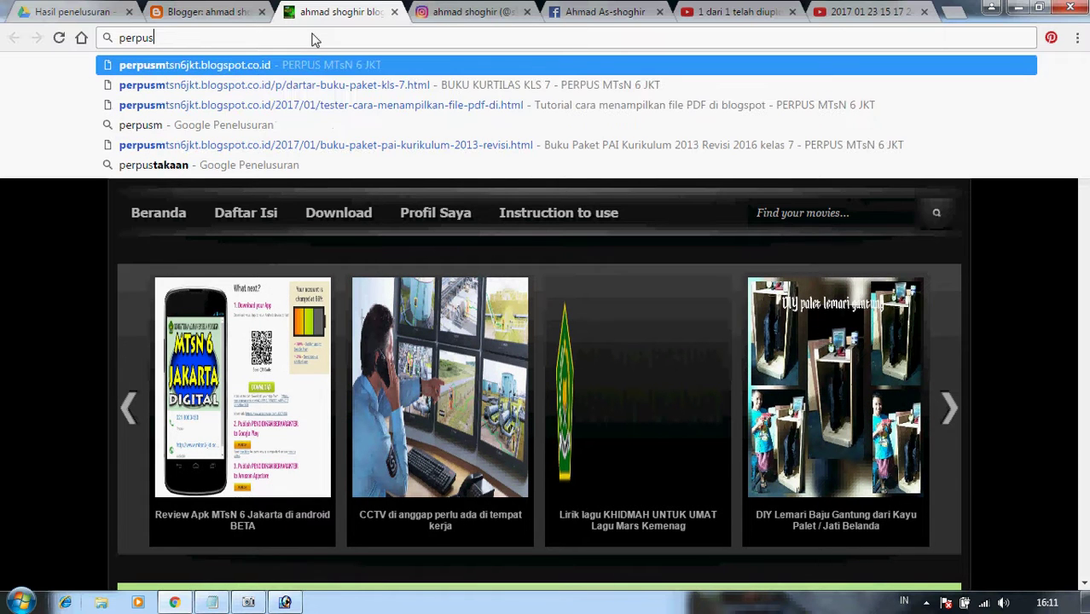
text(mtsn 6 jakart)
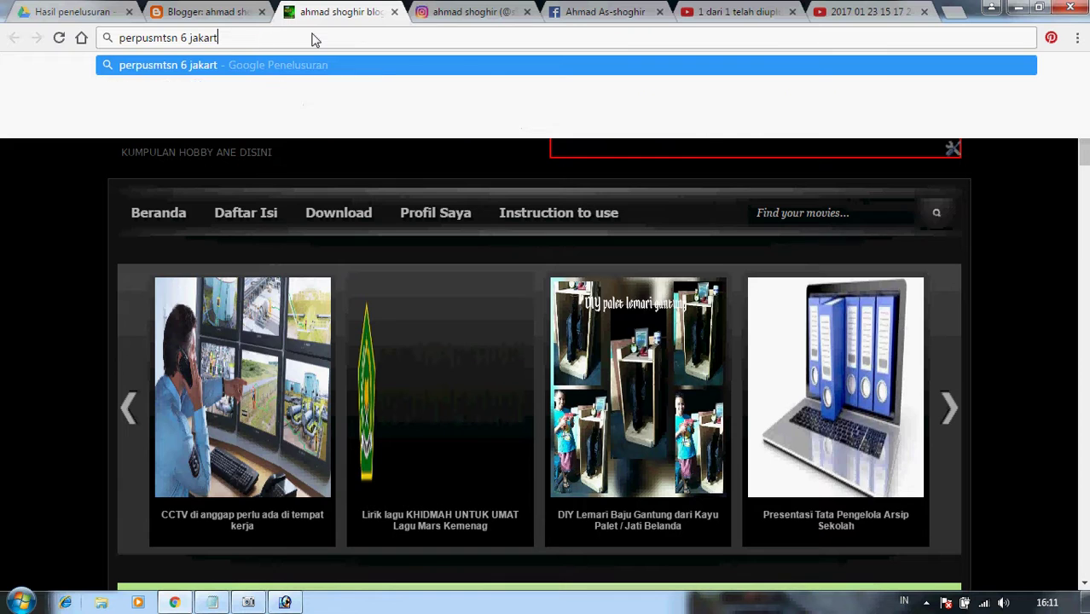
key(Return)
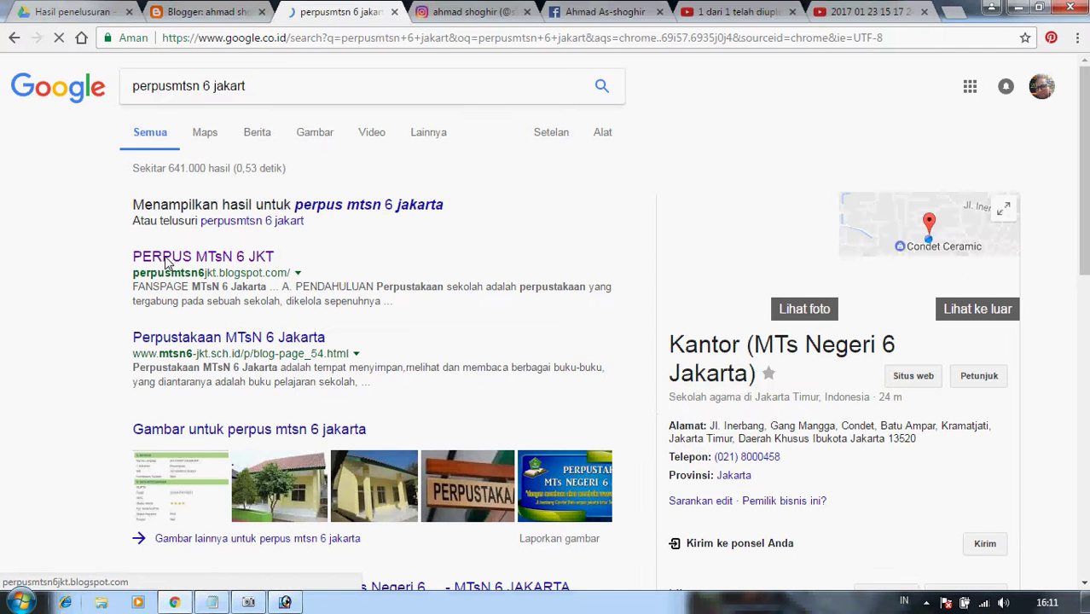
click(187, 257)
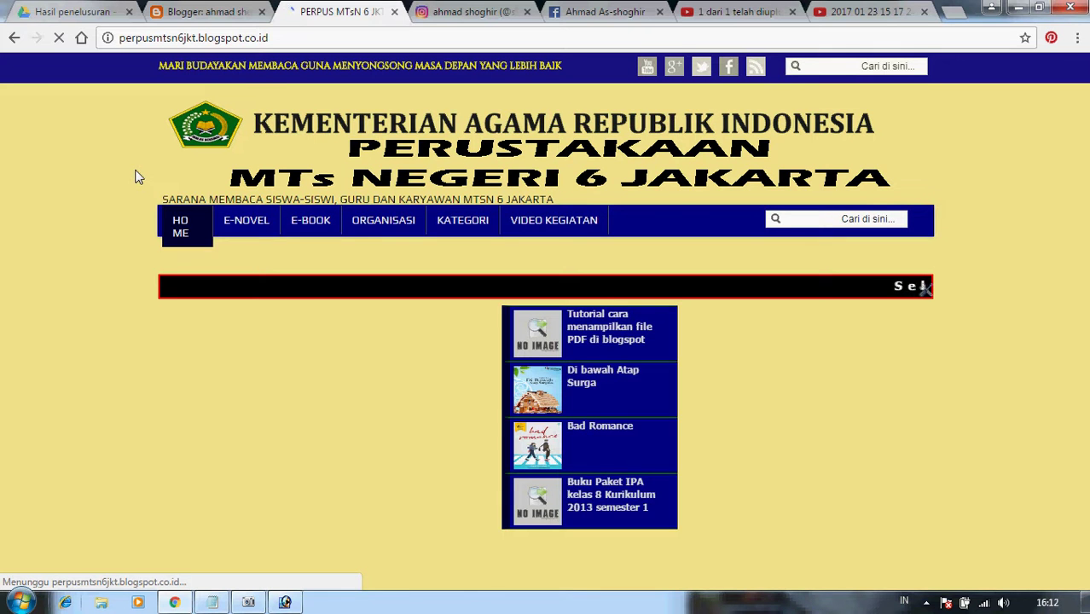
scroll(666, 403, down, 3)
scroll(666, 412, down, 2)
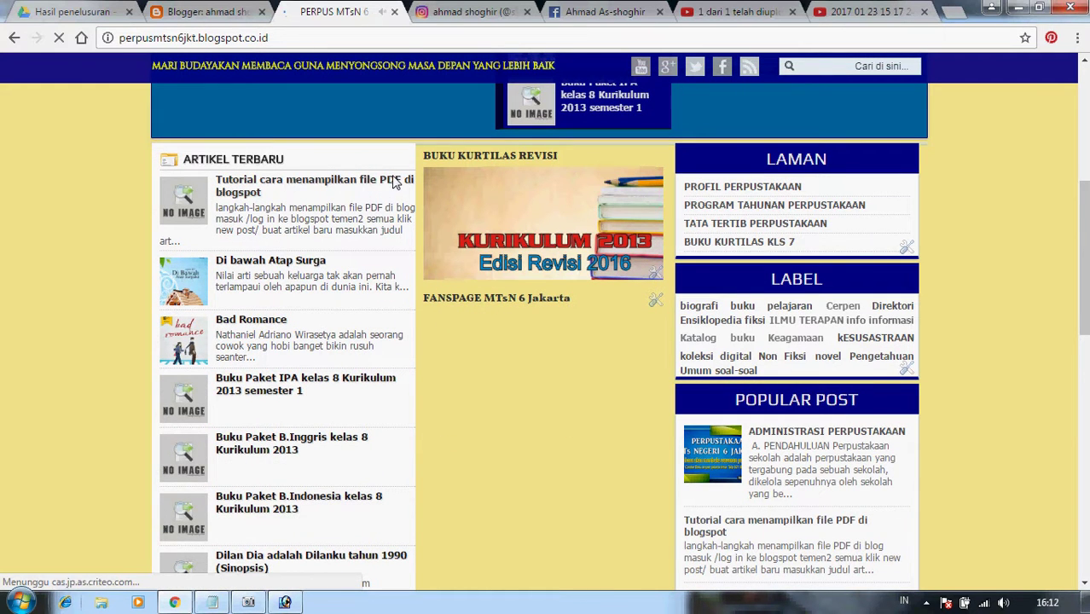
click(223, 194)
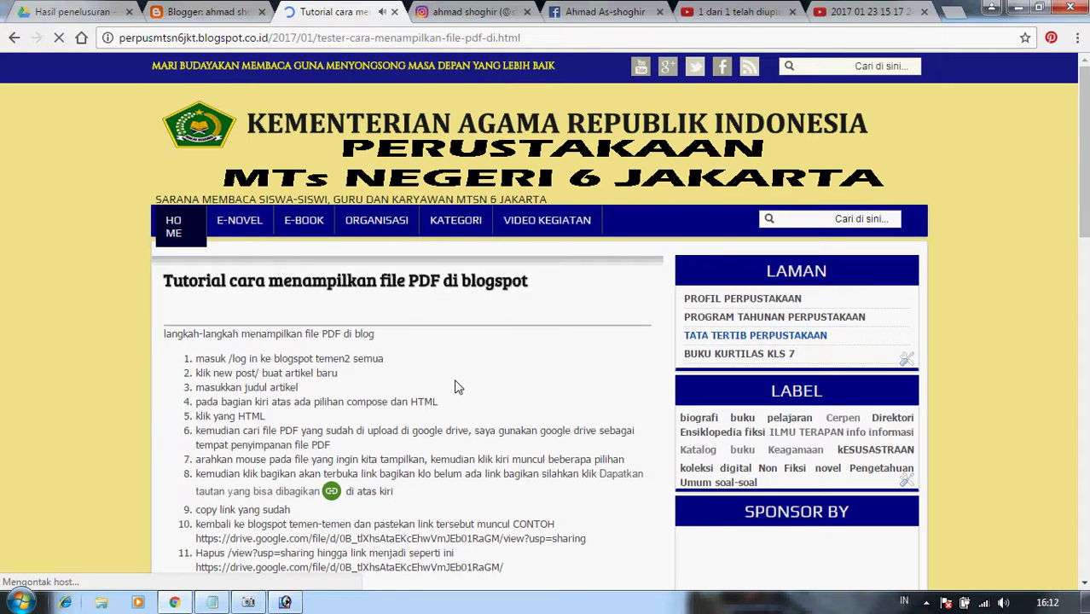
Copy the article's iframe embed code with height='860' and width='630'.
scroll(457, 387, down, 1)
scroll(456, 387, down, 2)
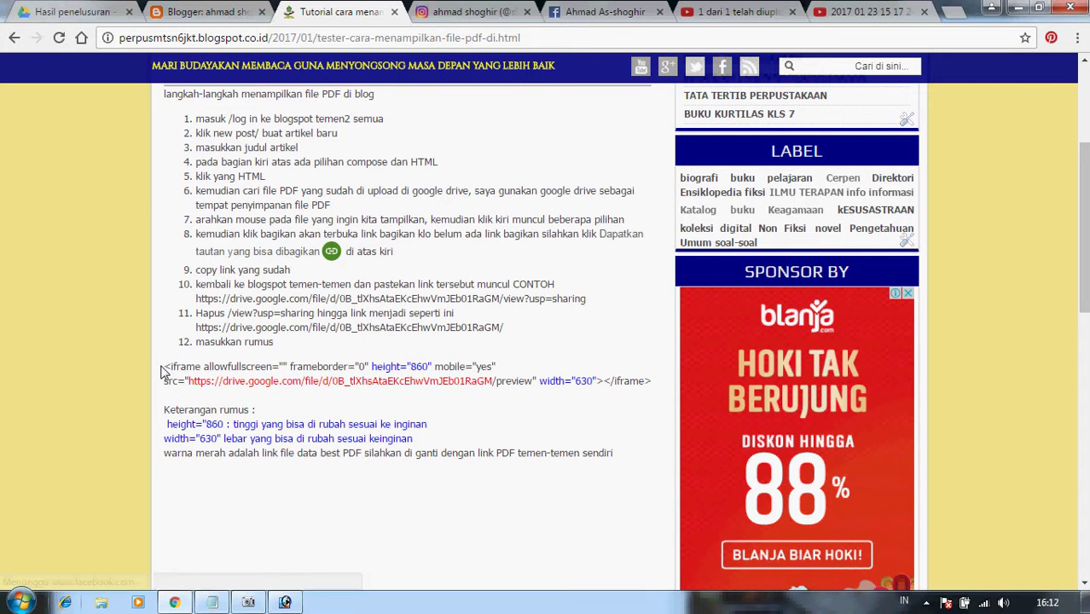
drag(166, 372, 657, 390)
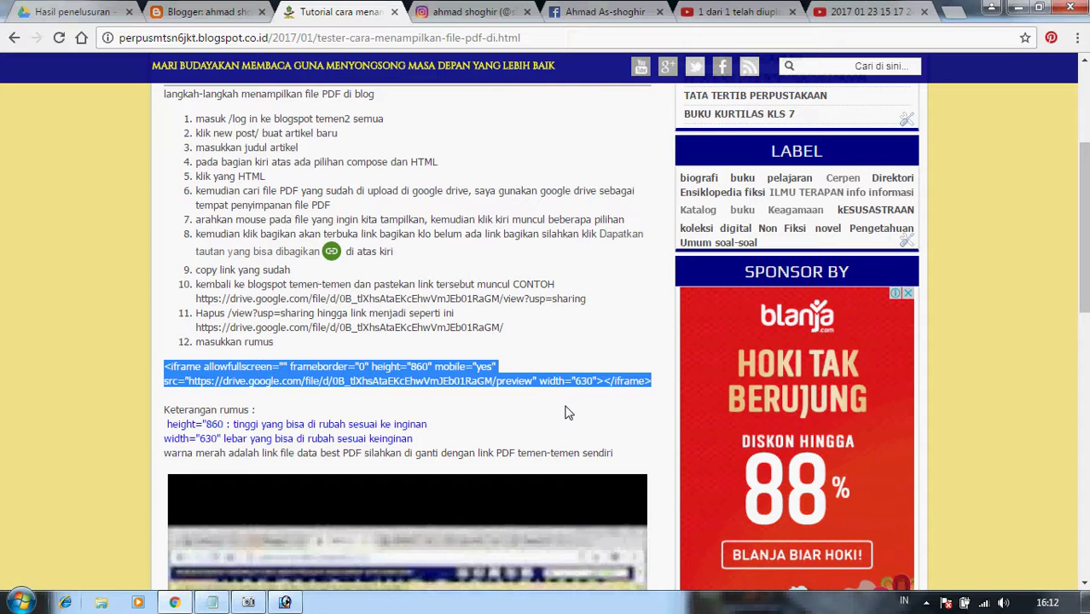
scroll(564, 412, down, 1)
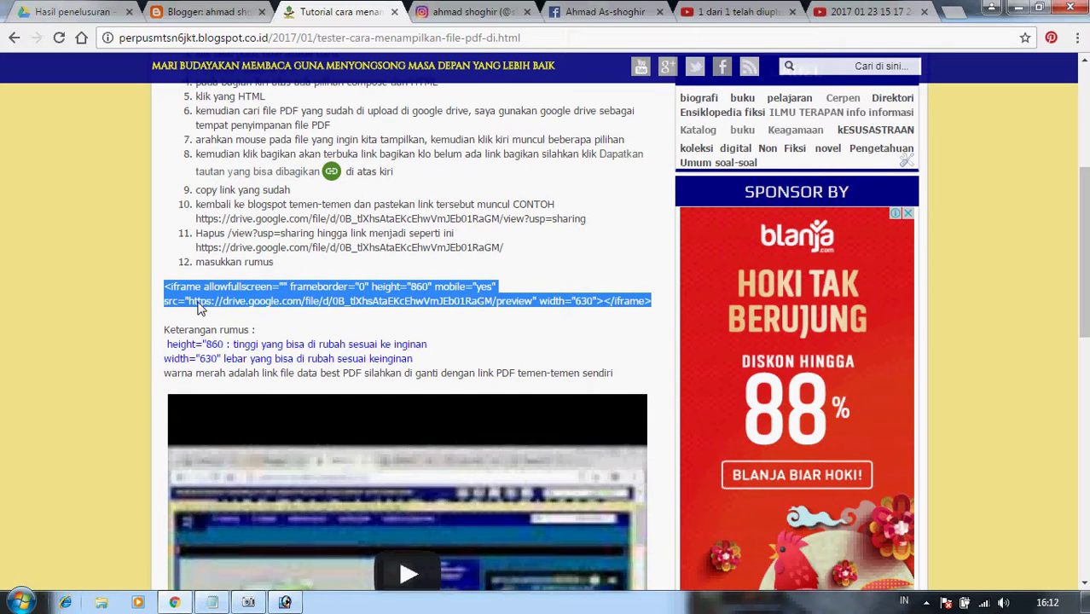
right_click(202, 309)
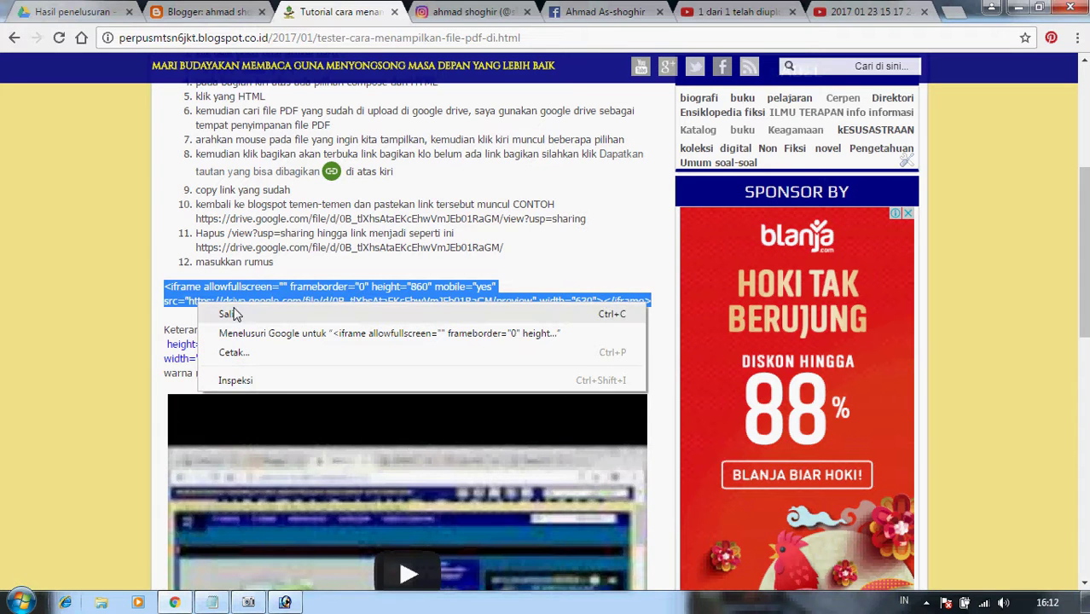
click(230, 315)
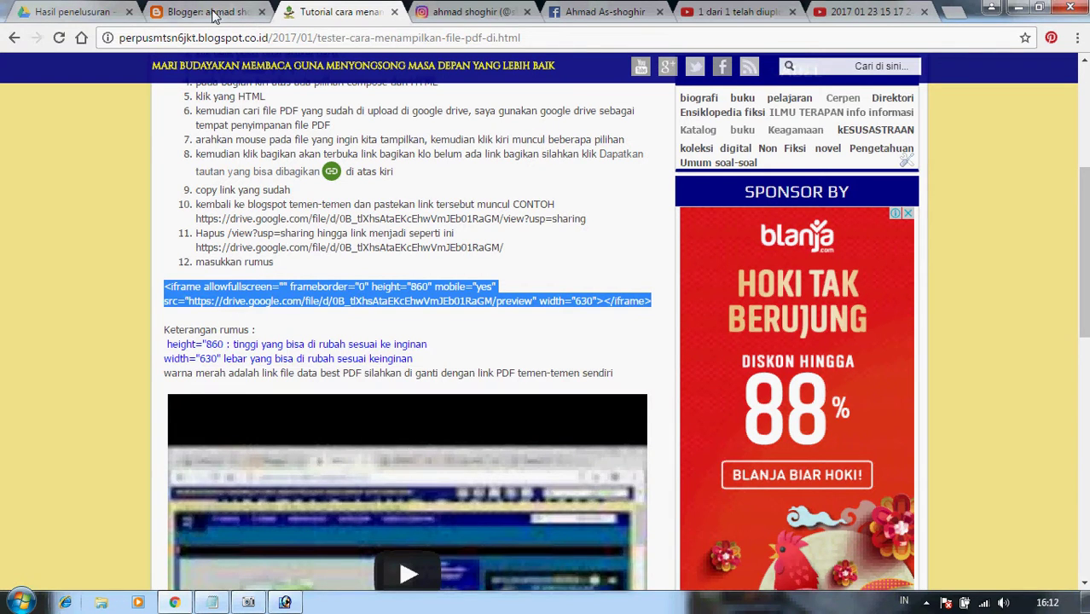
Paste the Drive iframe embed code (height 860, width 630) at the end of the post's HTML source.
click(214, 13)
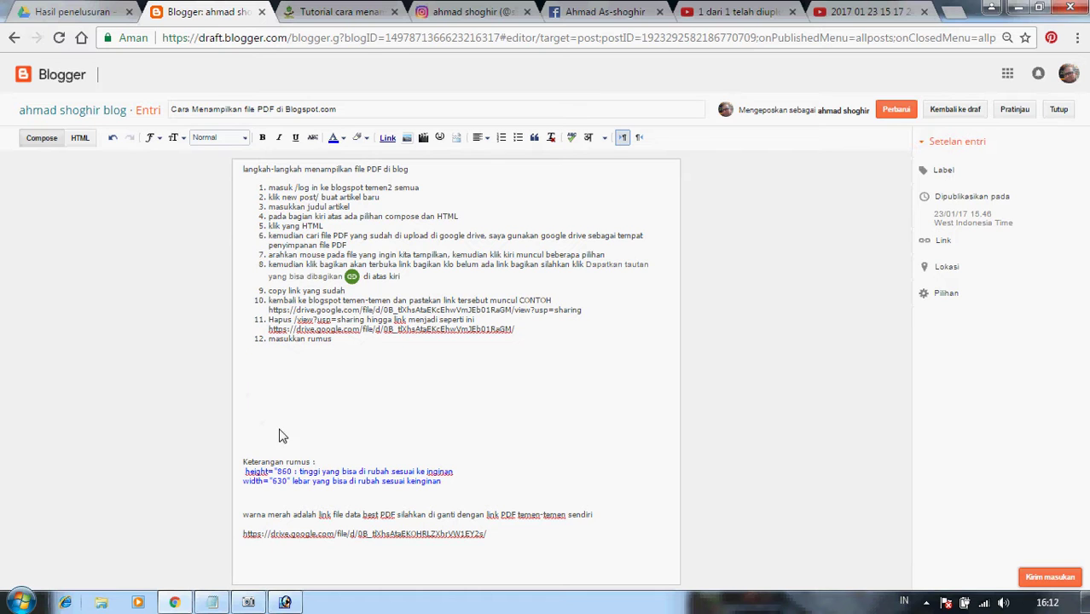
key(ctrl+v)
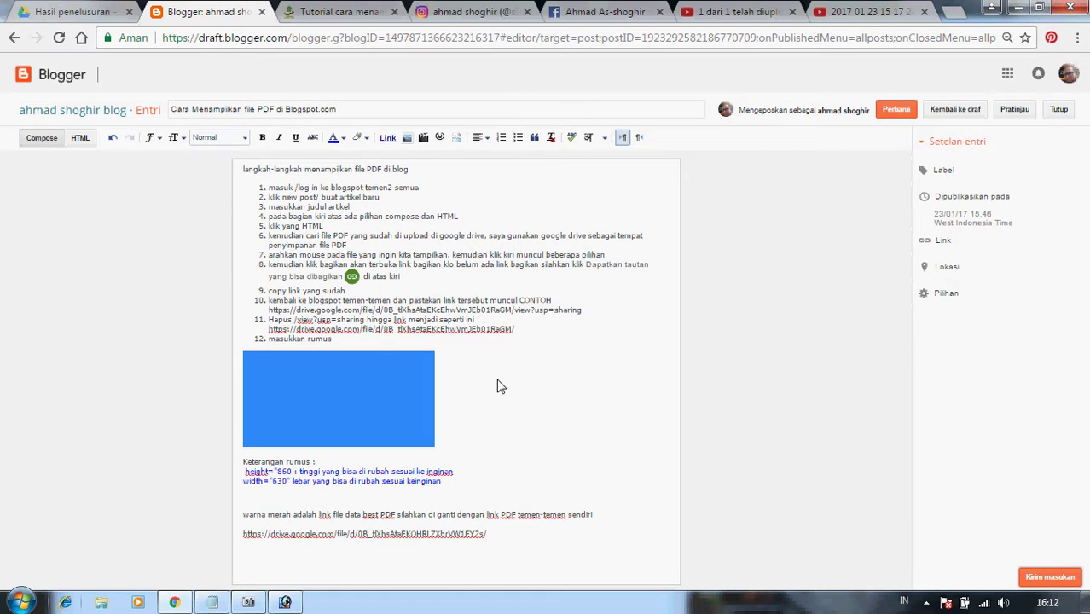
key(BackSpace)
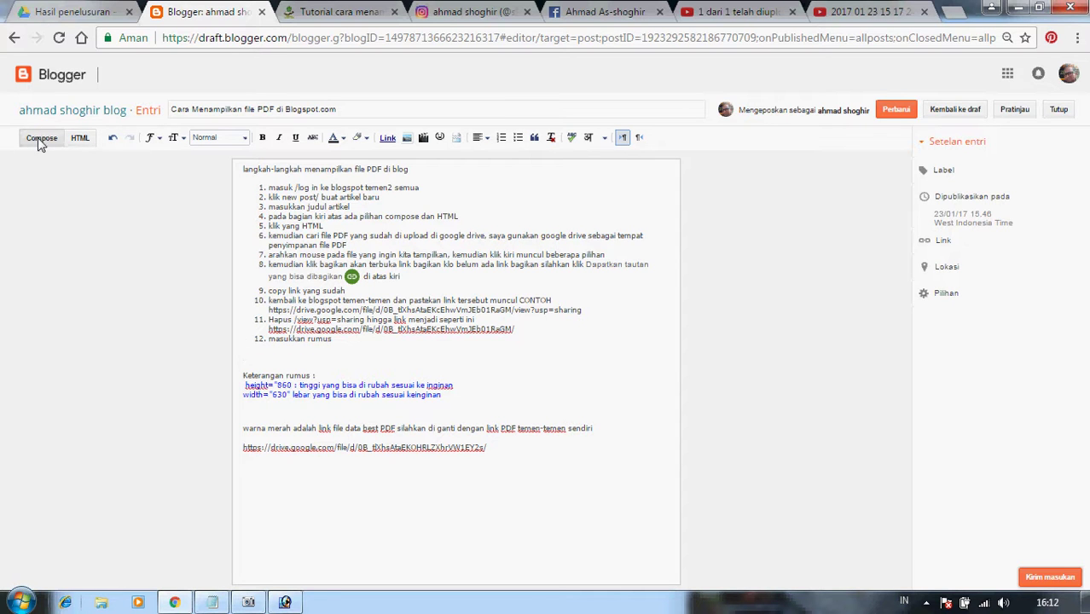
click(79, 138)
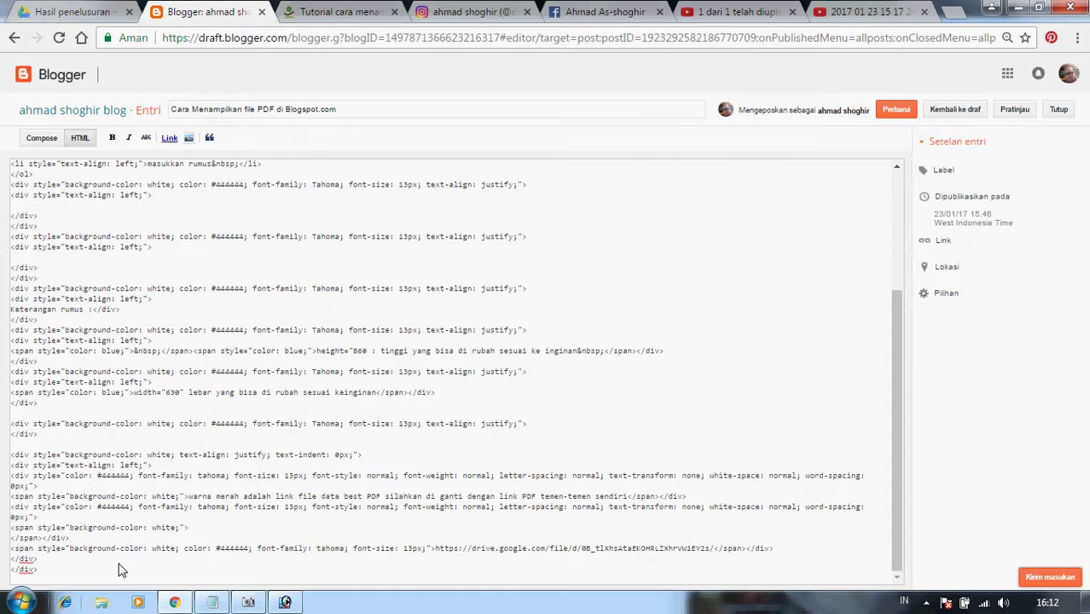
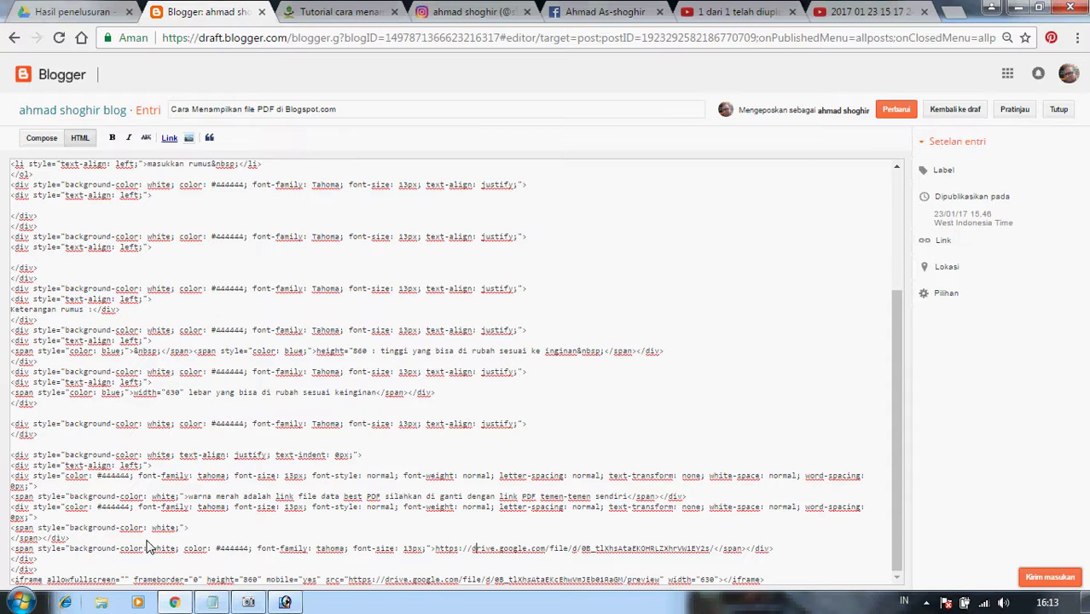
scroll(286, 544, up, 3)
scroll(286, 544, down, 3)
Cut the plain drive.google.com link line out of the post in Compose view.
click(41, 138)
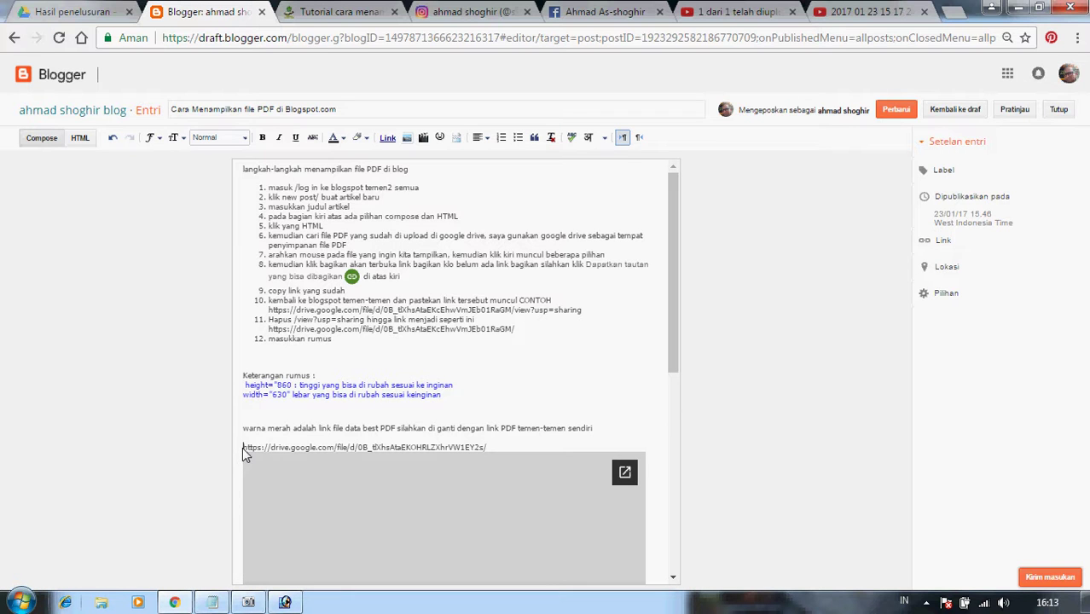
drag(243, 453, 562, 452)
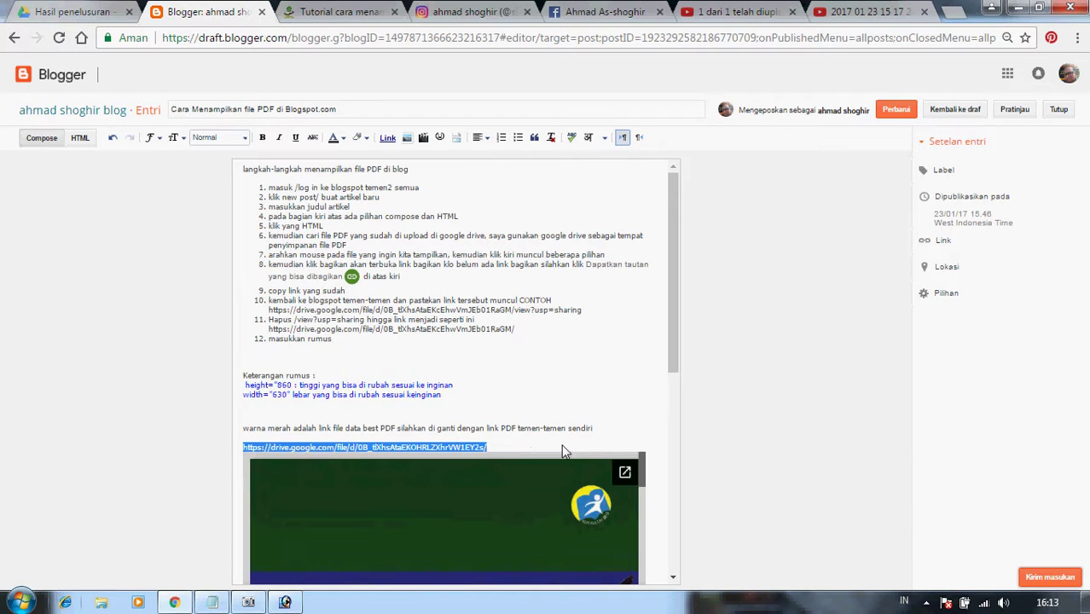
right_click(270, 452)
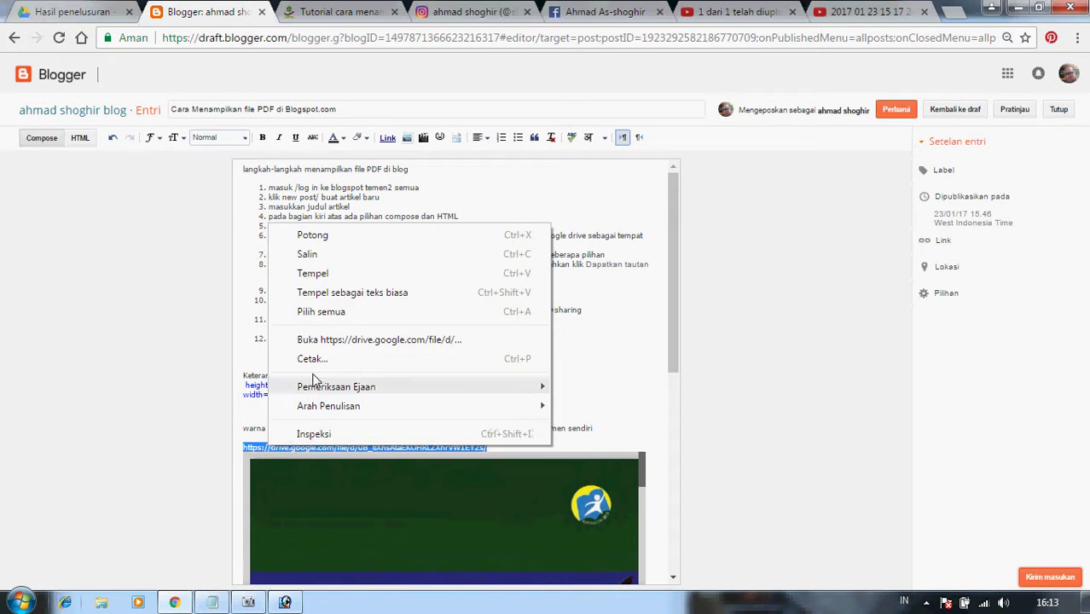
click(325, 236)
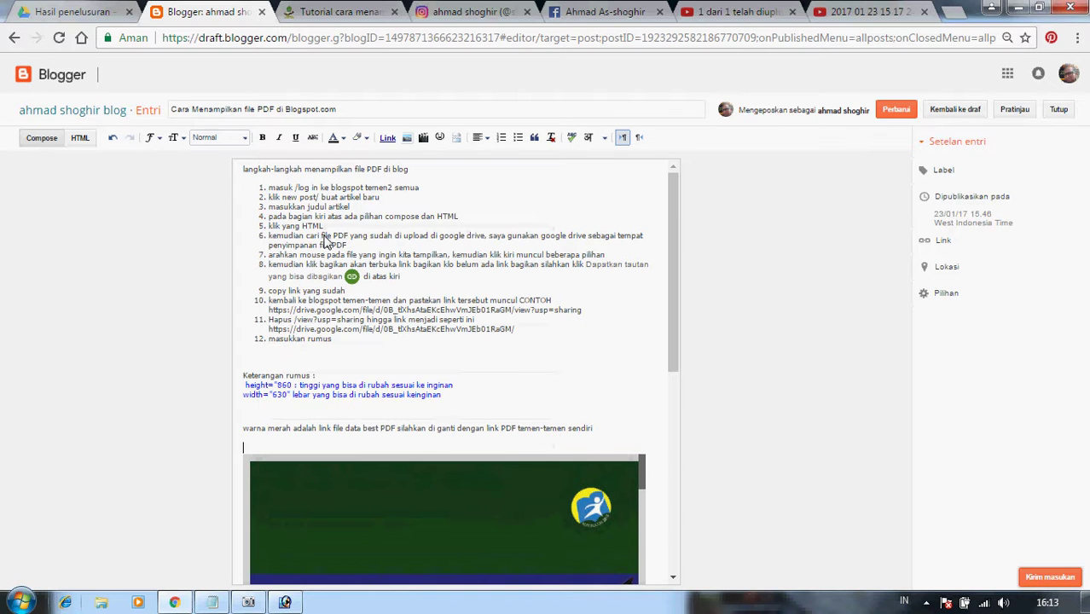
In the HTML, replace the iframe src's example file URL with your own Drive PDF preview link.
click(81, 138)
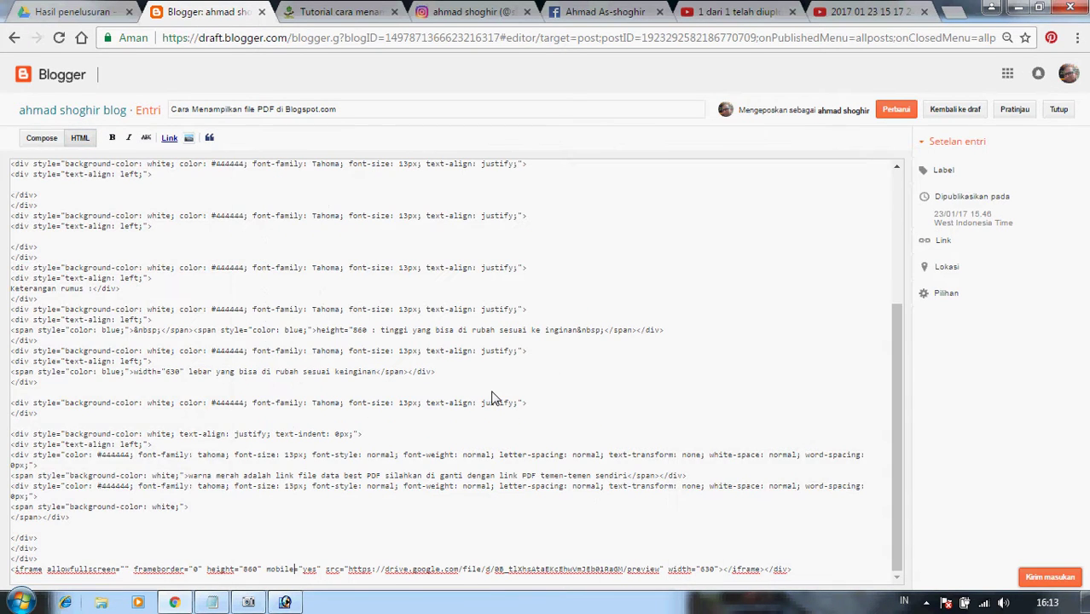
click(356, 570)
key(shift+Right)
key(shift+Right)
key(shift+Right)
key(shift+Right)
key(shift+Right)
key(shift+Right)
key(shift+Right)
key(shift+Right)
key(shift+Right)
key(shift+Right)
key(shift+Right)
key(shift+Right)
key(shift+Right)
key(shift+Right)
key(shift+Right)
key(shift+Right)
key(shift+Right)
key(shift+Right)
key(shift+Right)
key(shift+Right)
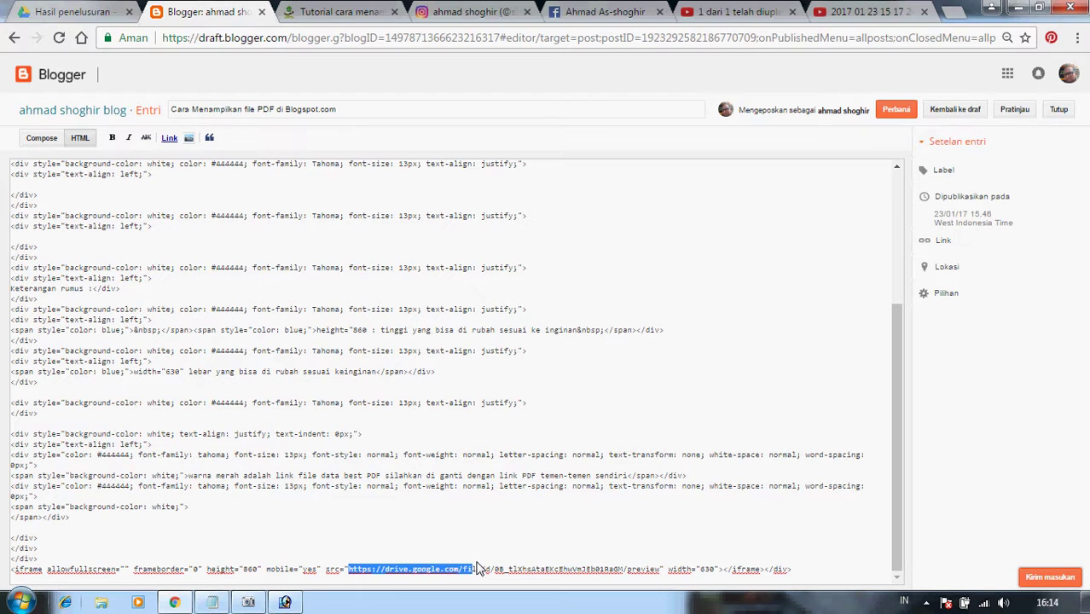
key(shift+Right)
key(shift+Right)
key(shift+Right)
key(shift+Right)
key(shift+Right)
key(shift+Right)
key(shift+Right)
key(shift+Right)
key(shift+Right)
key(shift+Right)
key(shift+Right)
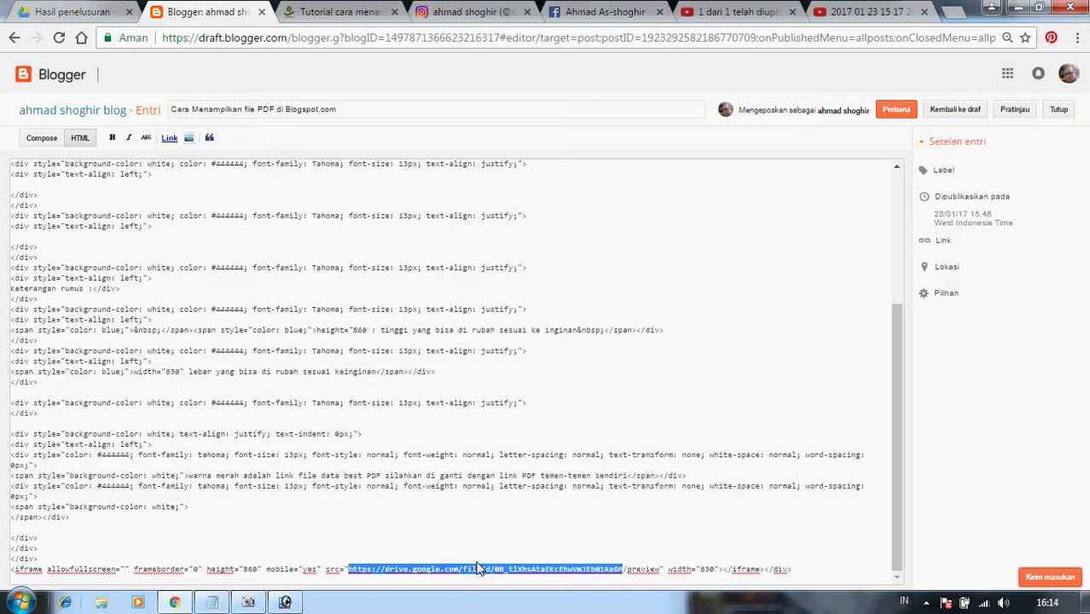
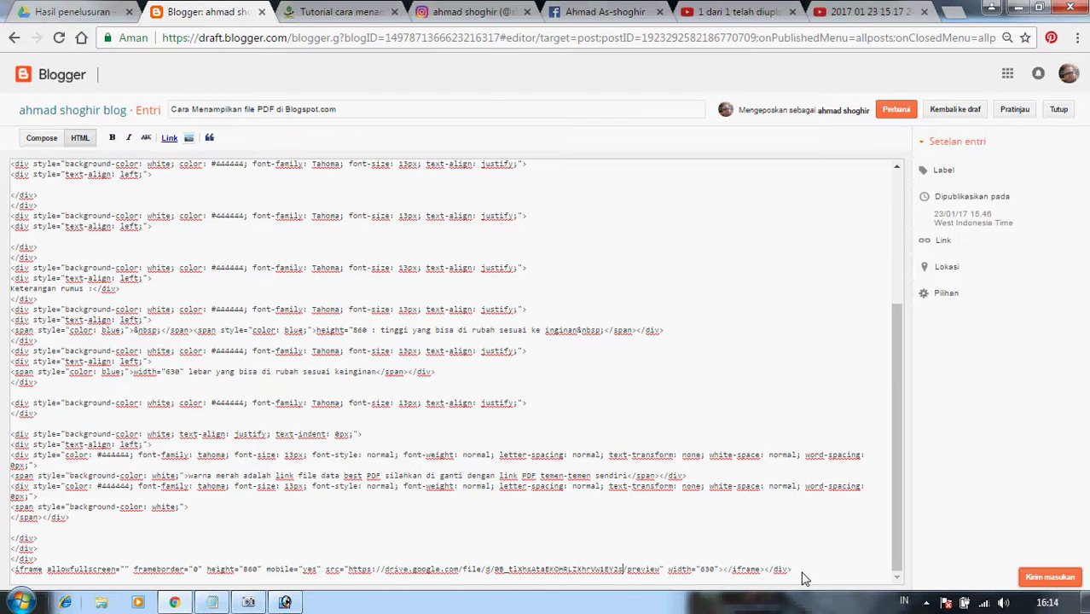
Scroll the post in Compose view to confirm the embedded viewer shows the STORM comic pages.
click(40, 138)
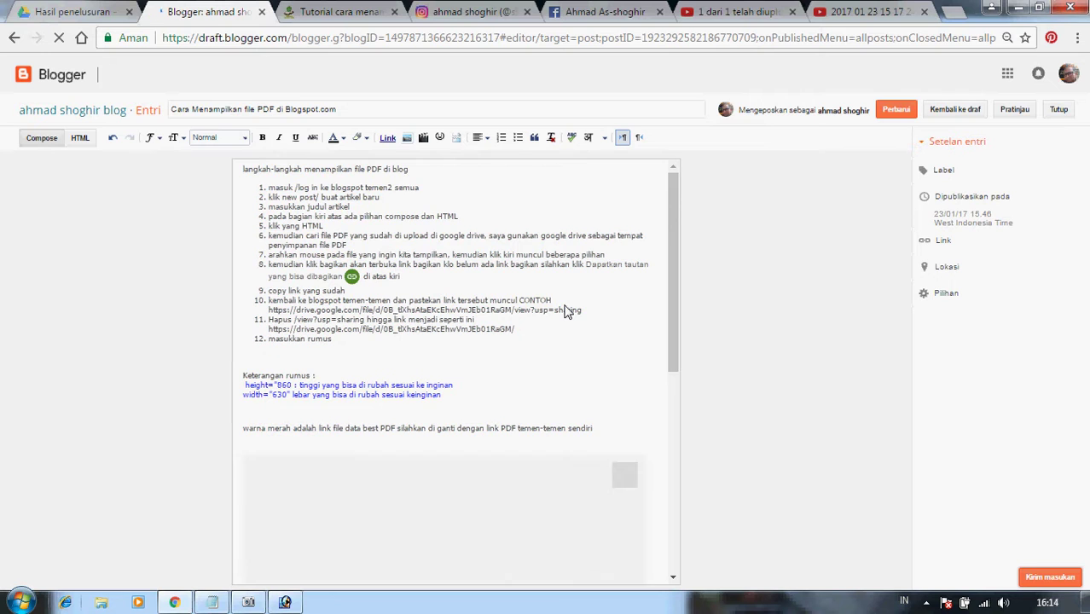
scroll(564, 311, down, 5)
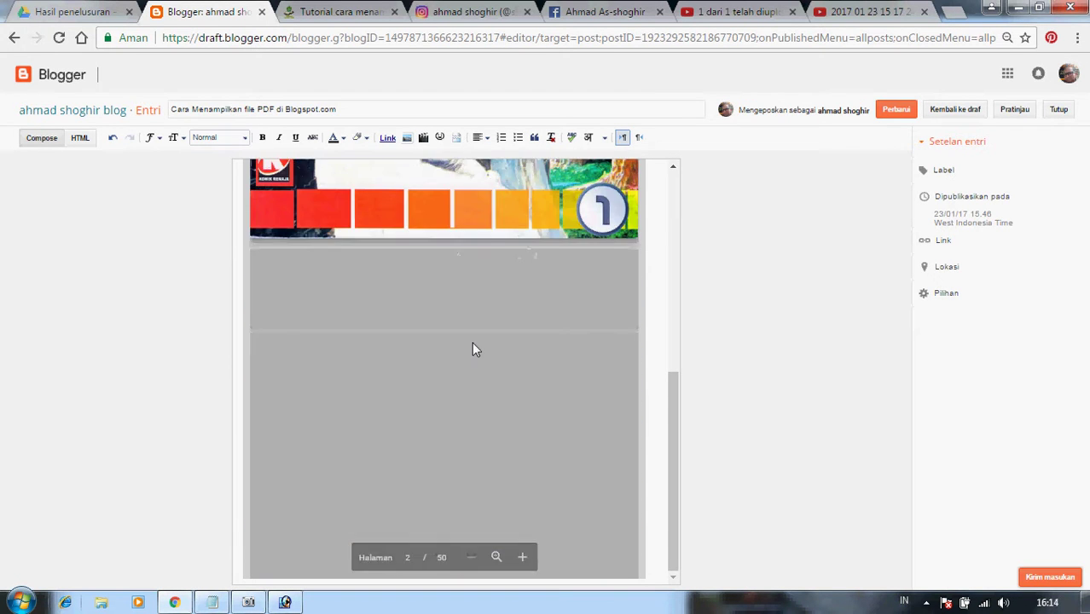
scroll(472, 343, up, 10)
scroll(475, 349, down, 5)
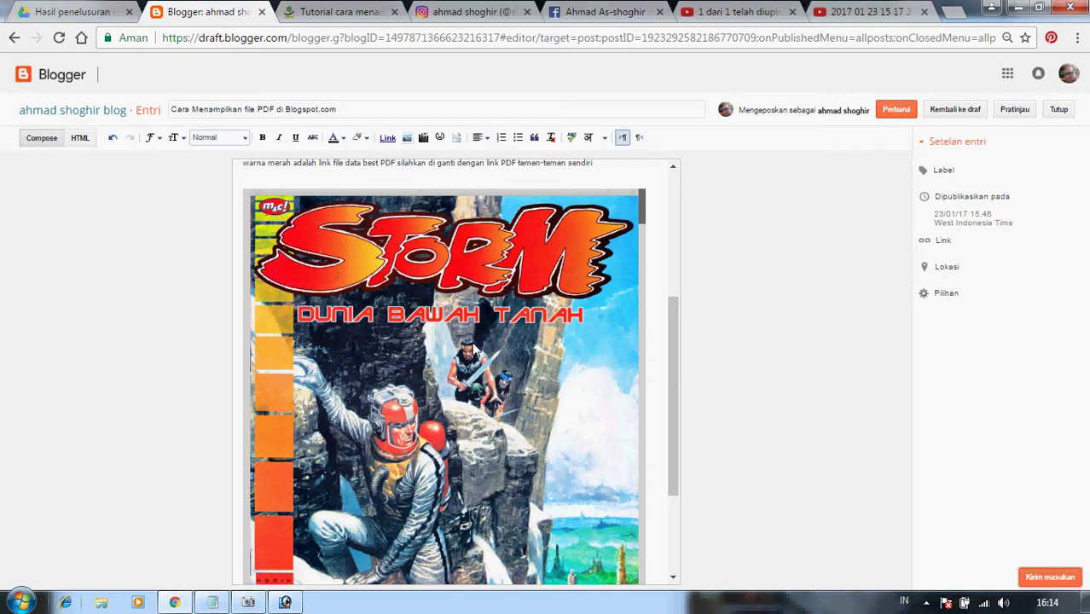
scroll(475, 349, down, 6)
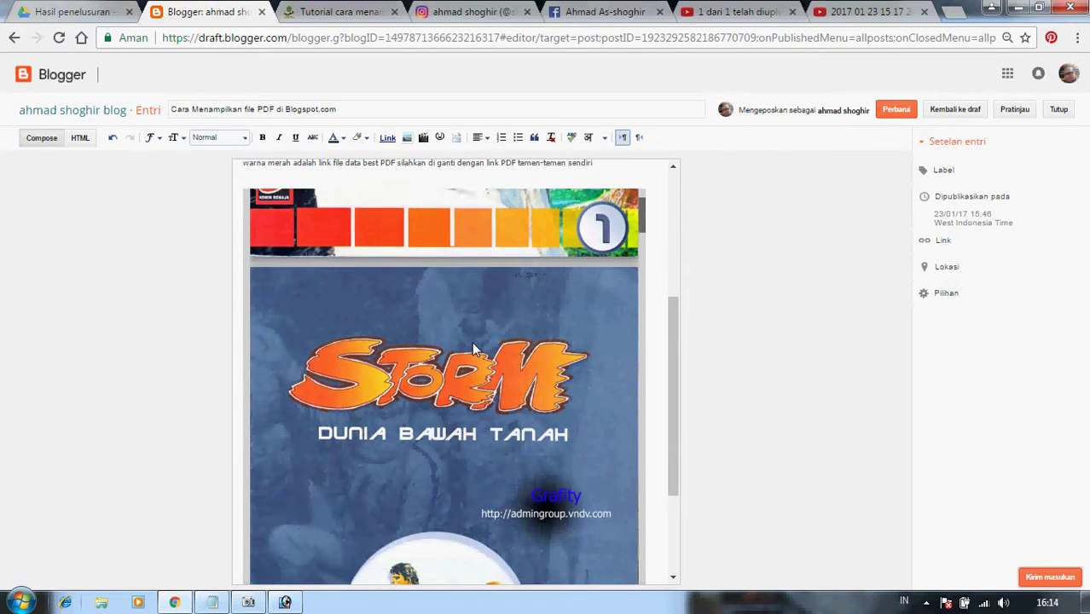
scroll(475, 350, down, 6)
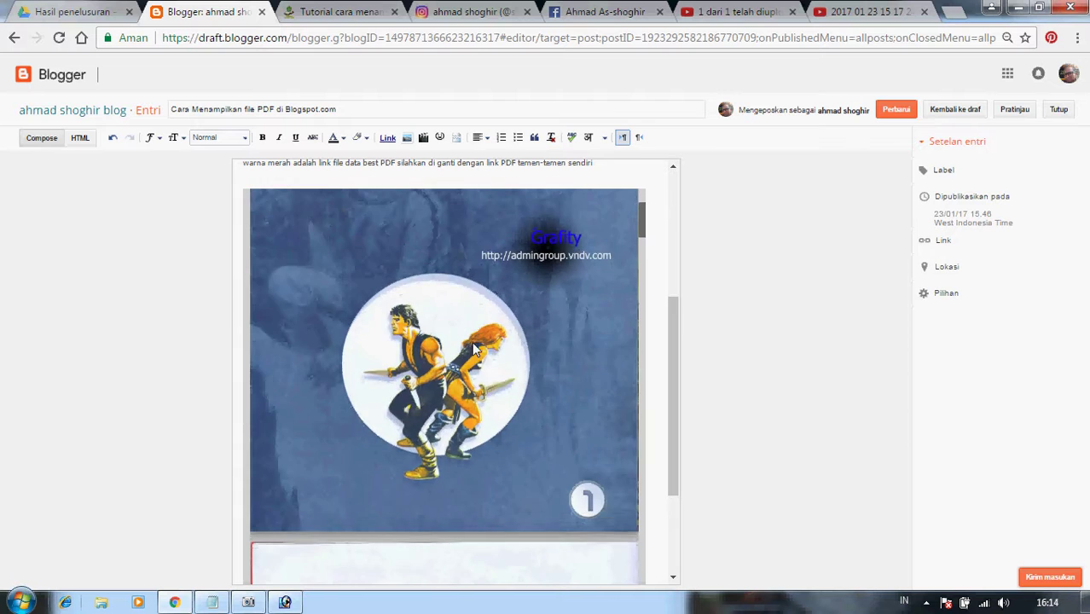
scroll(475, 350, down, 6)
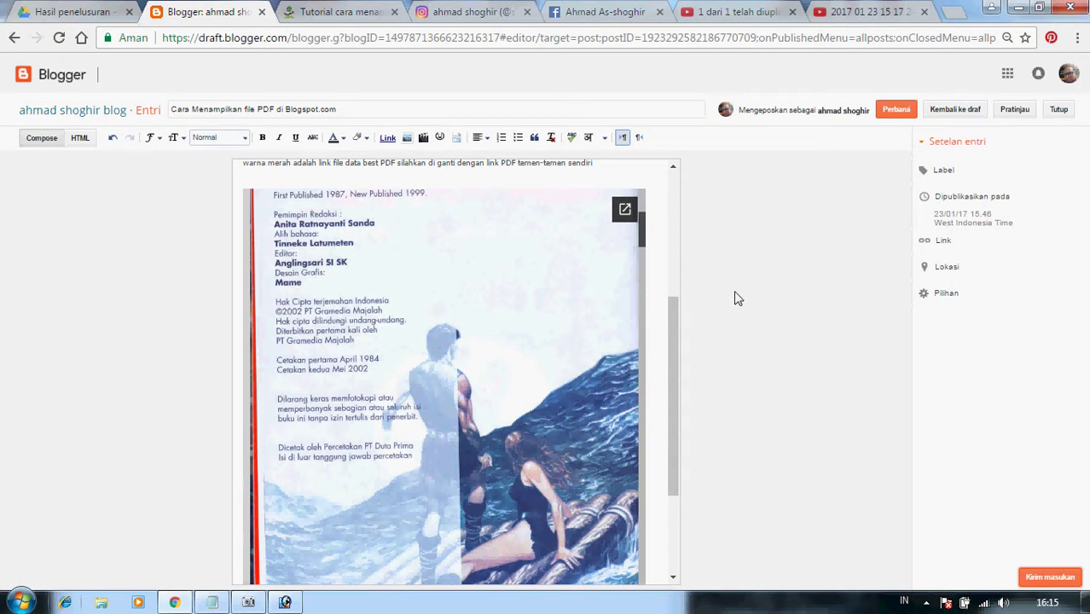
scroll(515, 334, down, 5)
scroll(512, 328, down, 10)
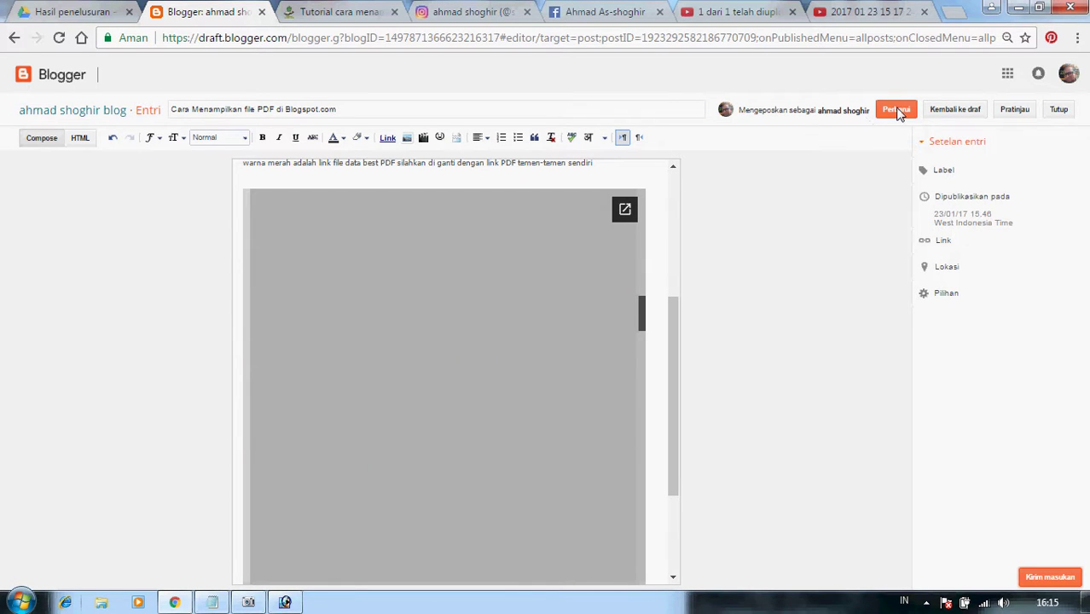
Give the post the existing Tutorial label and publish the update with Perbarui.
click(942, 173)
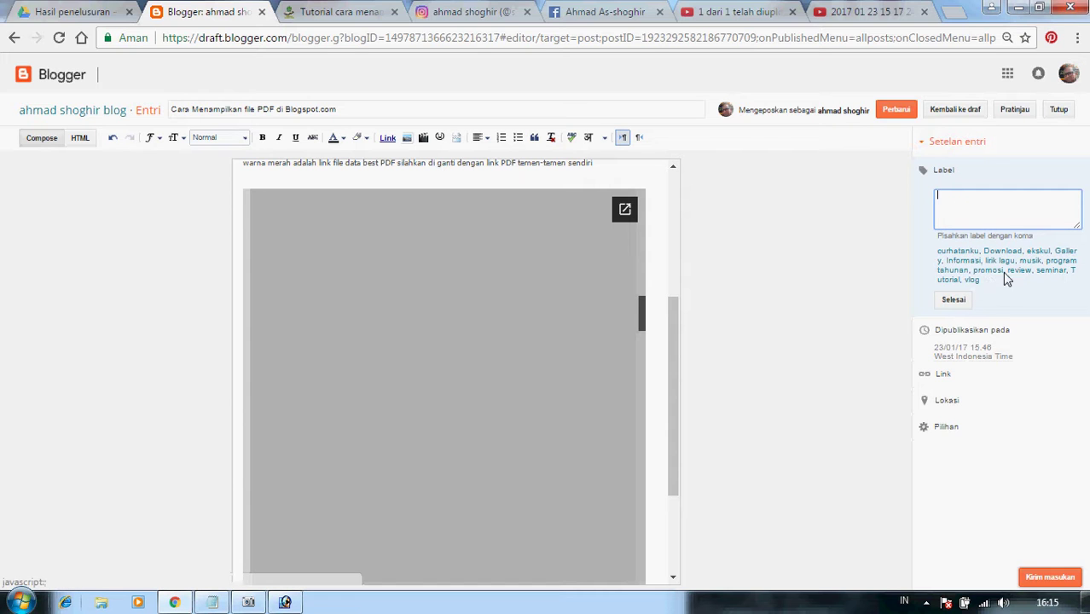
click(945, 279)
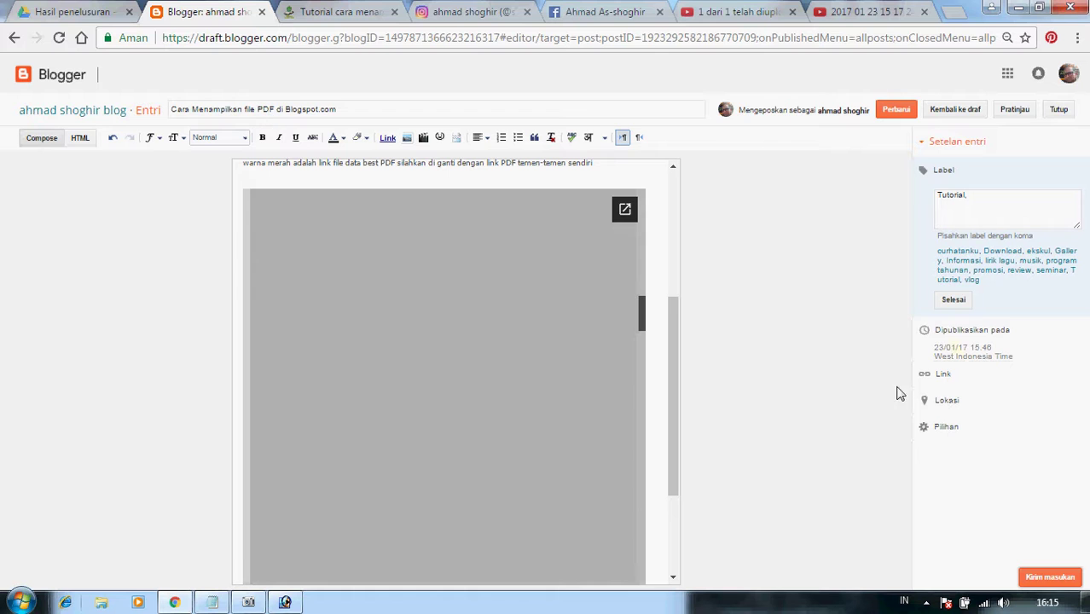
click(957, 301)
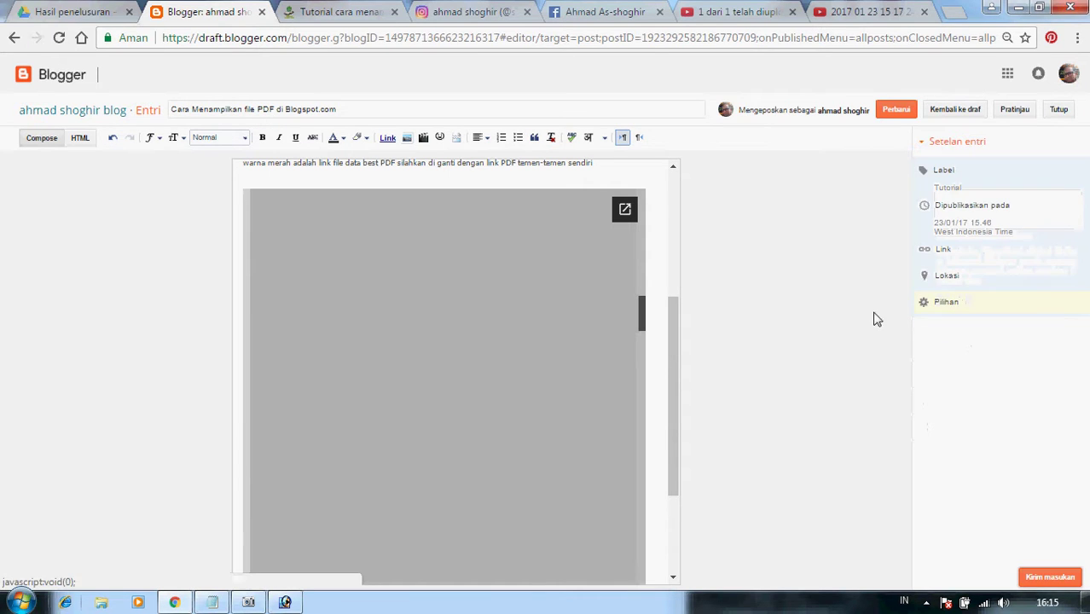
click(897, 114)
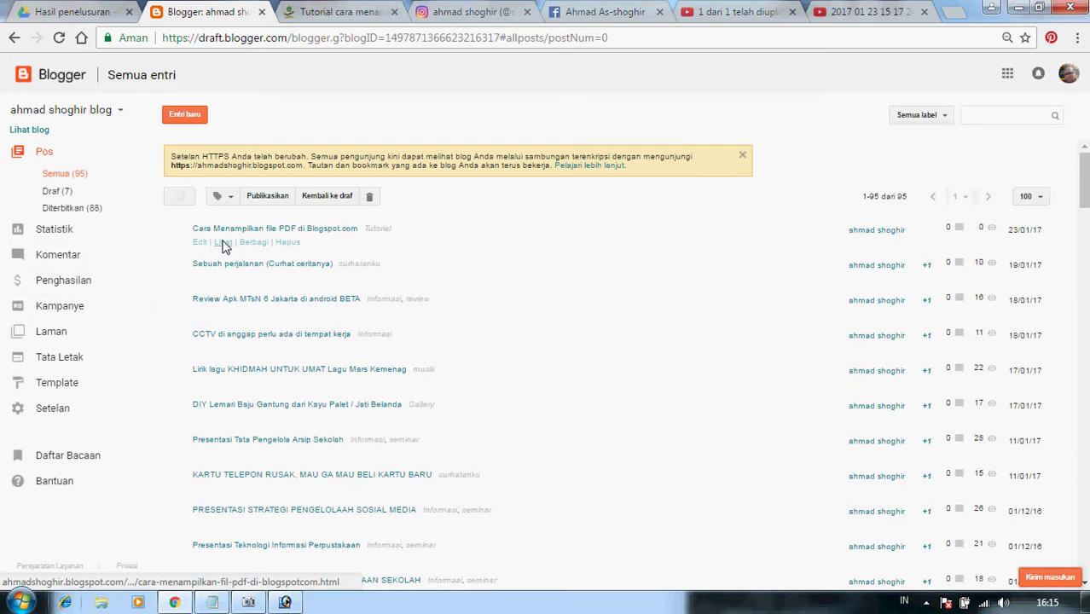
Scroll through the embedded PDF on the live post, then return to the All posts list.
click(224, 243)
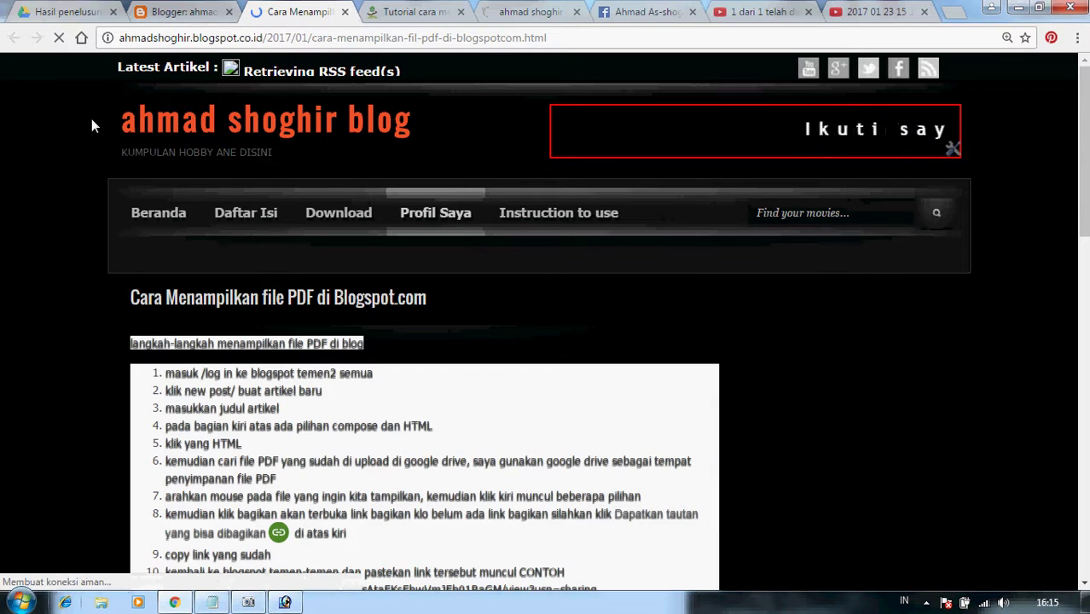
scroll(531, 210, down, 5)
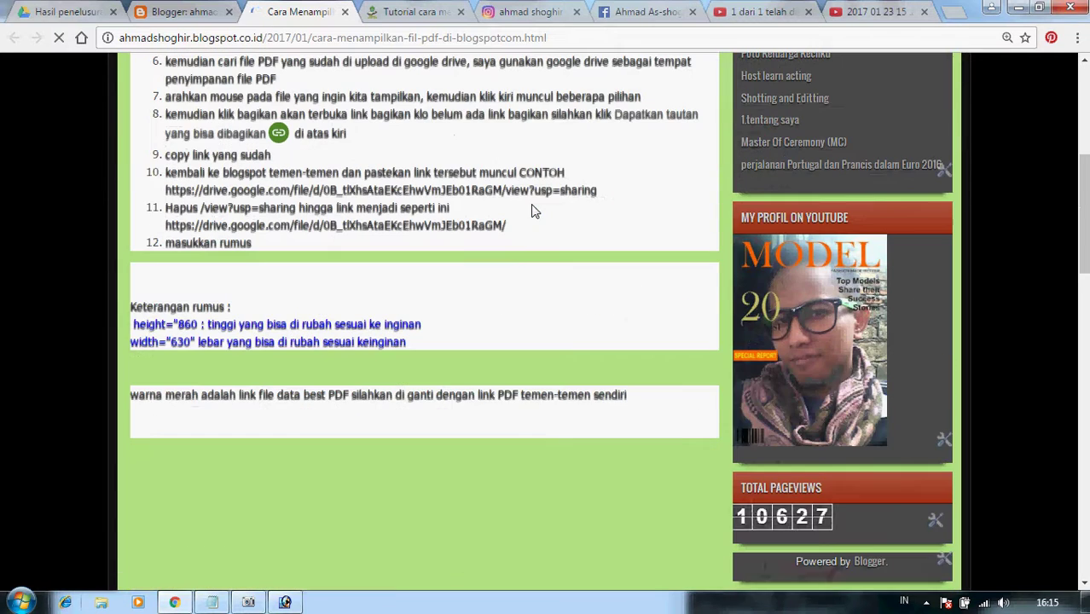
scroll(531, 210, down, 5)
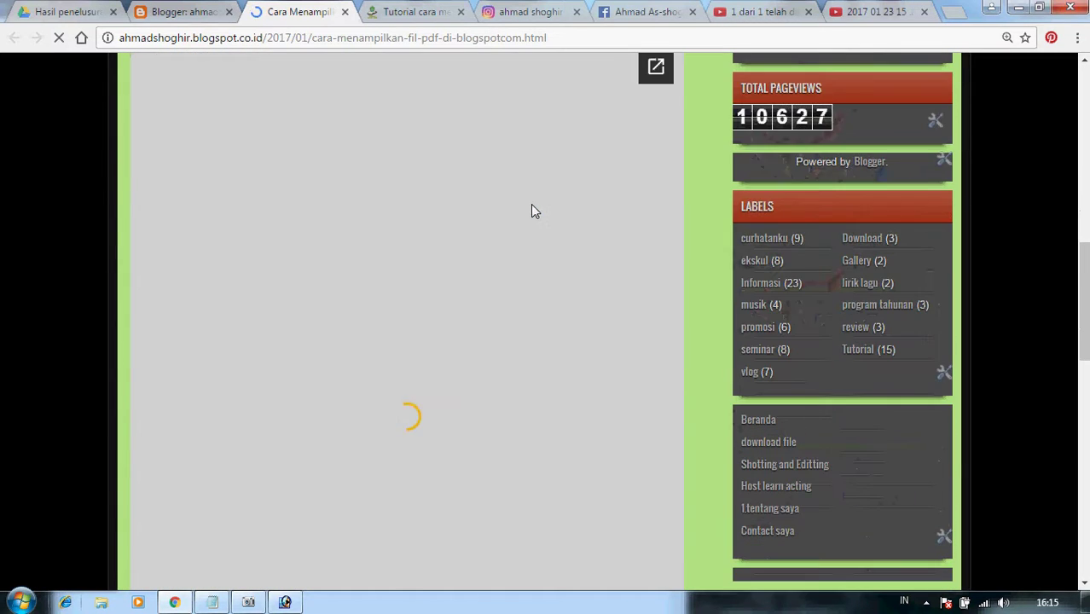
scroll(531, 204, up, 2)
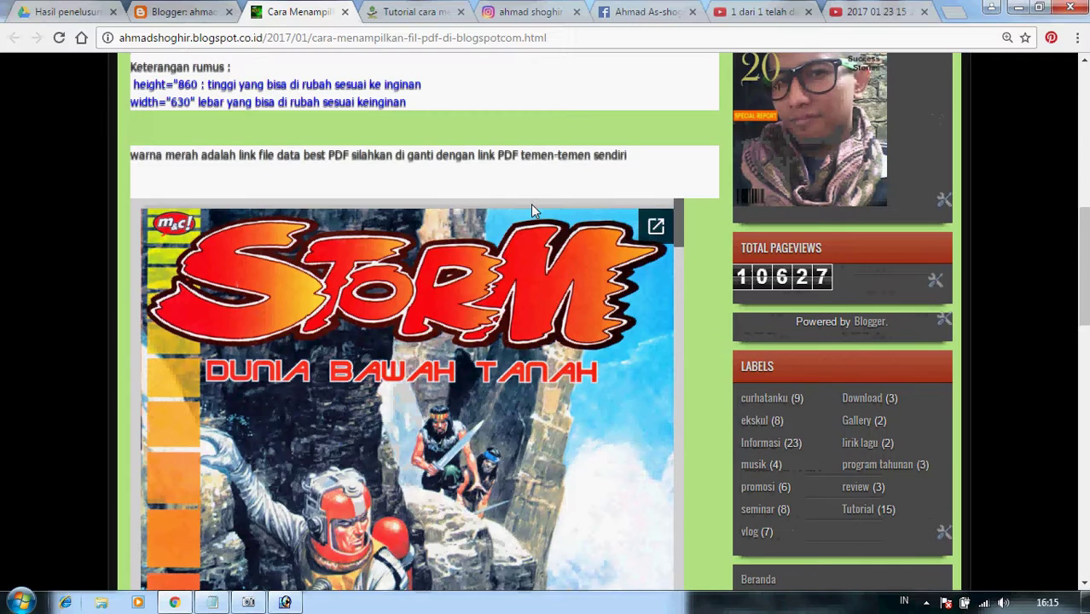
scroll(541, 271, down, 1)
scroll(477, 339, down, 4)
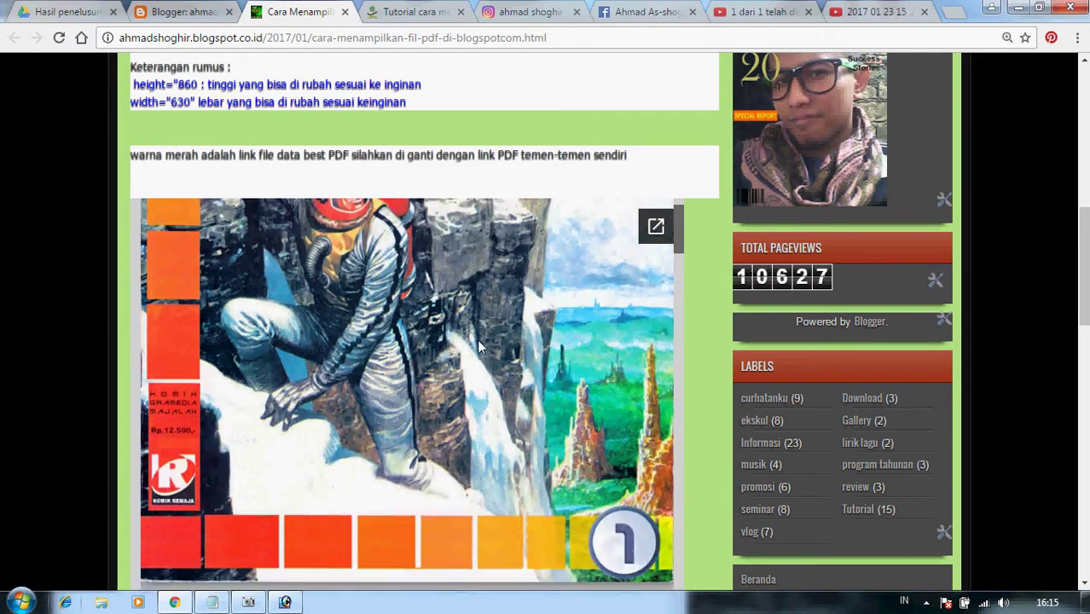
scroll(741, 358, down, 3)
scroll(741, 358, down, 7)
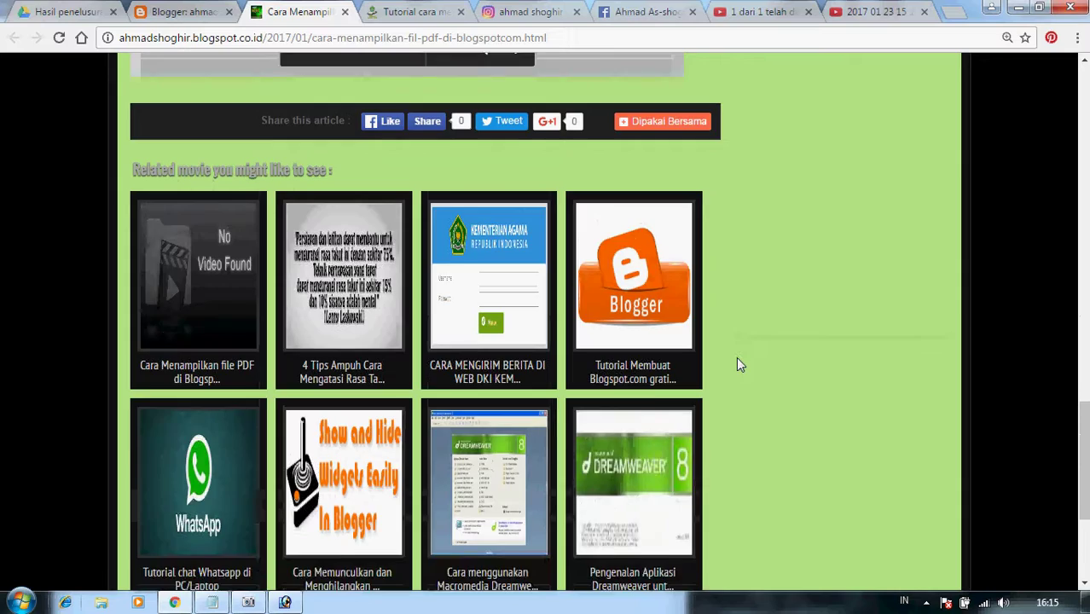
scroll(736, 357, up, 6)
scroll(478, 323, up, 6)
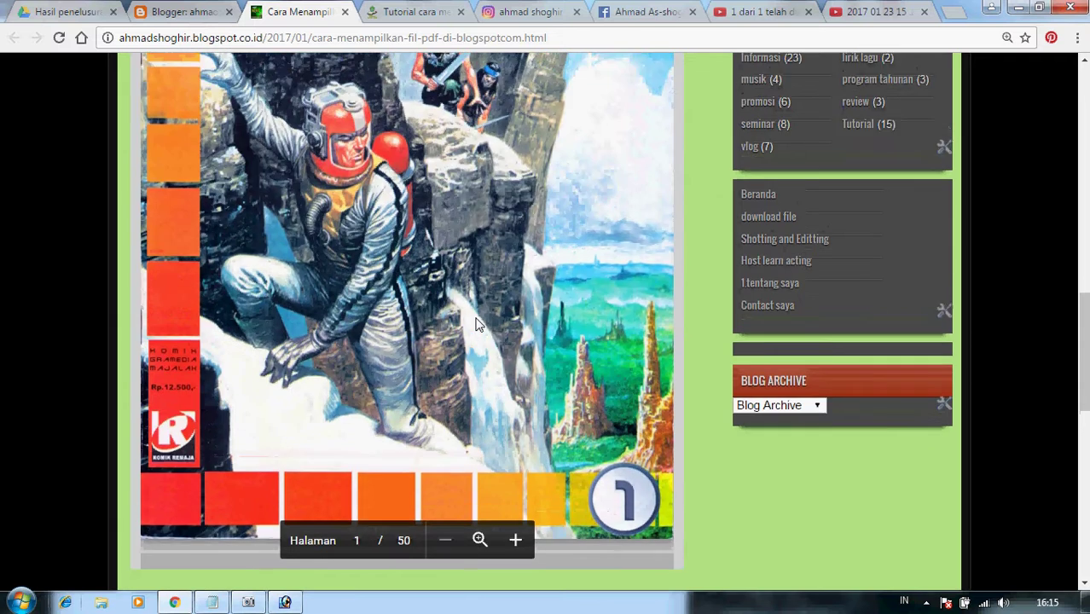
scroll(478, 323, up, 5)
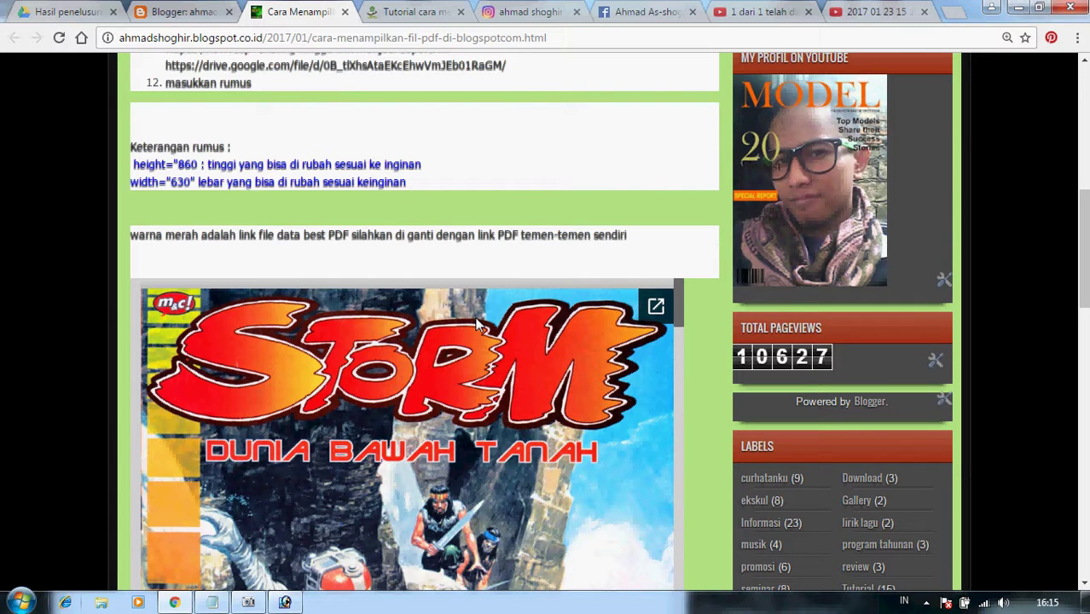
scroll(452, 326, down, 1)
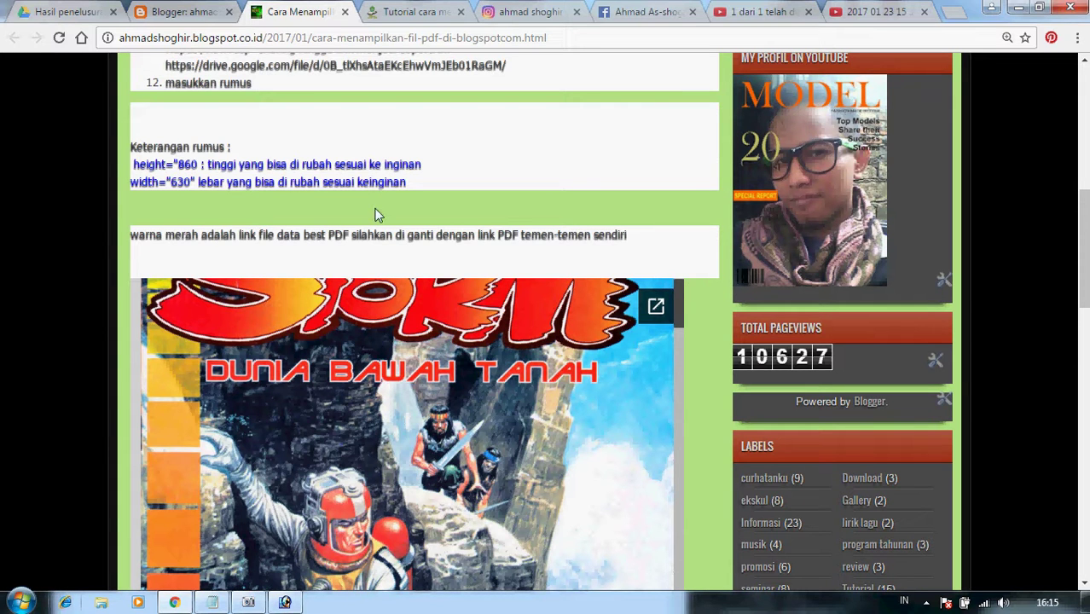
click(186, 12)
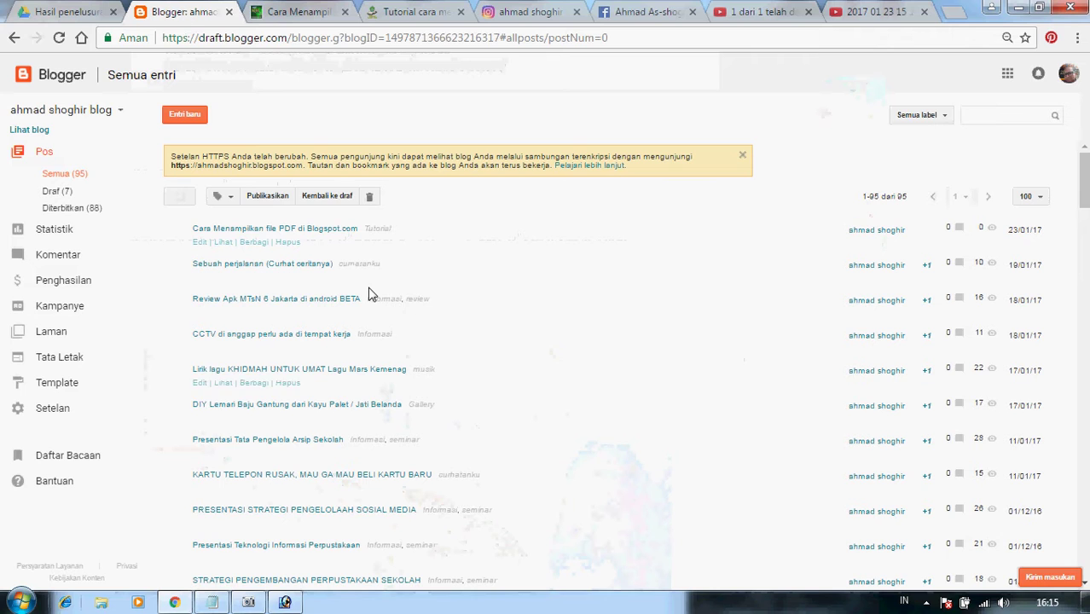
In the post's HTML, change the iframe height from 860 to 700 and width from 630 to 650.
click(199, 244)
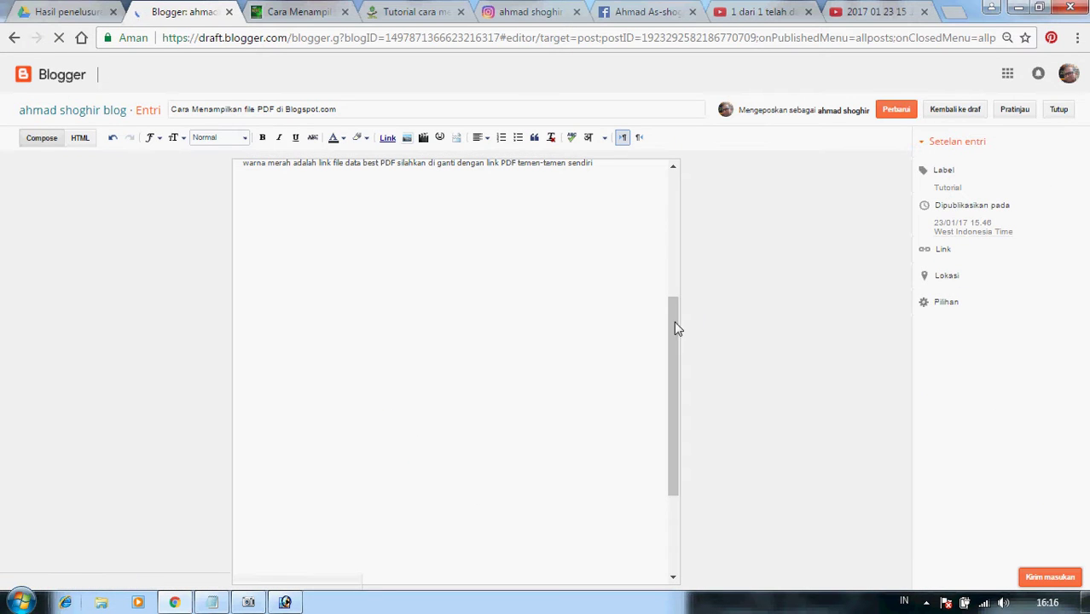
scroll(674, 327, down, 5)
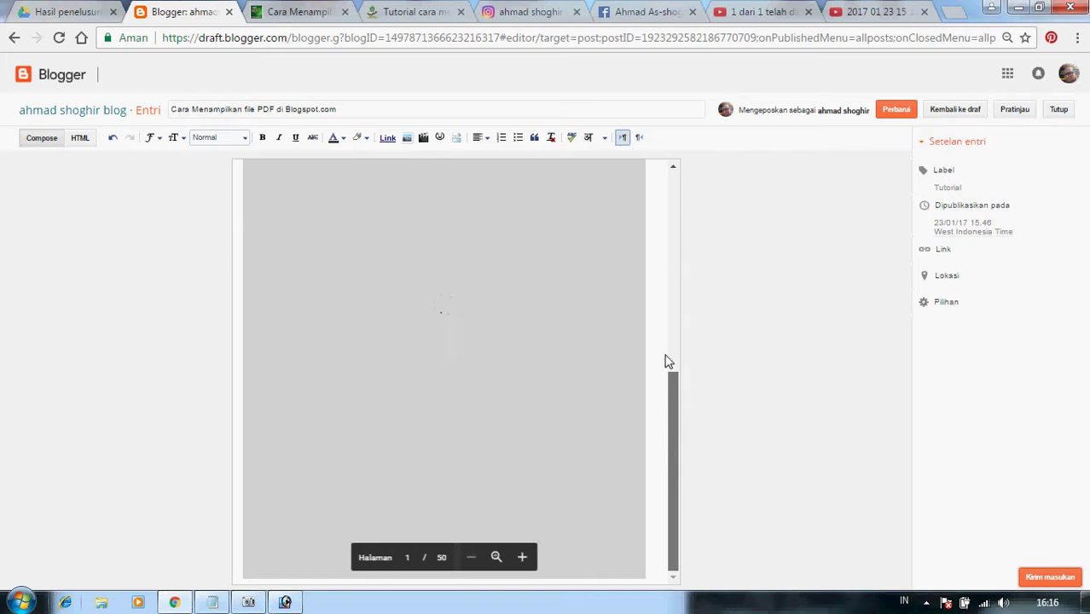
scroll(667, 361, up, 5)
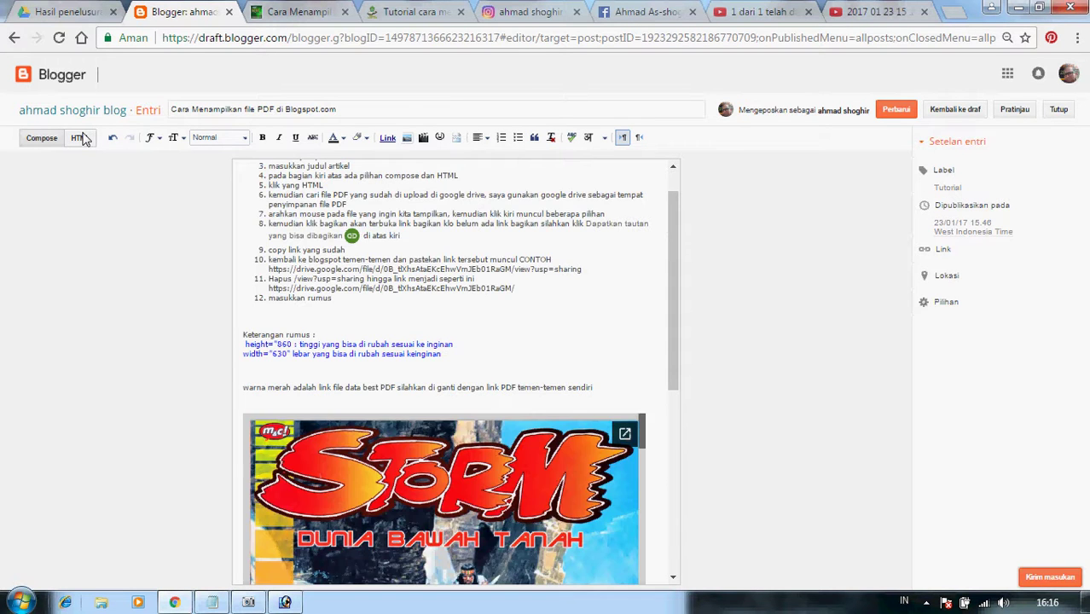
click(80, 137)
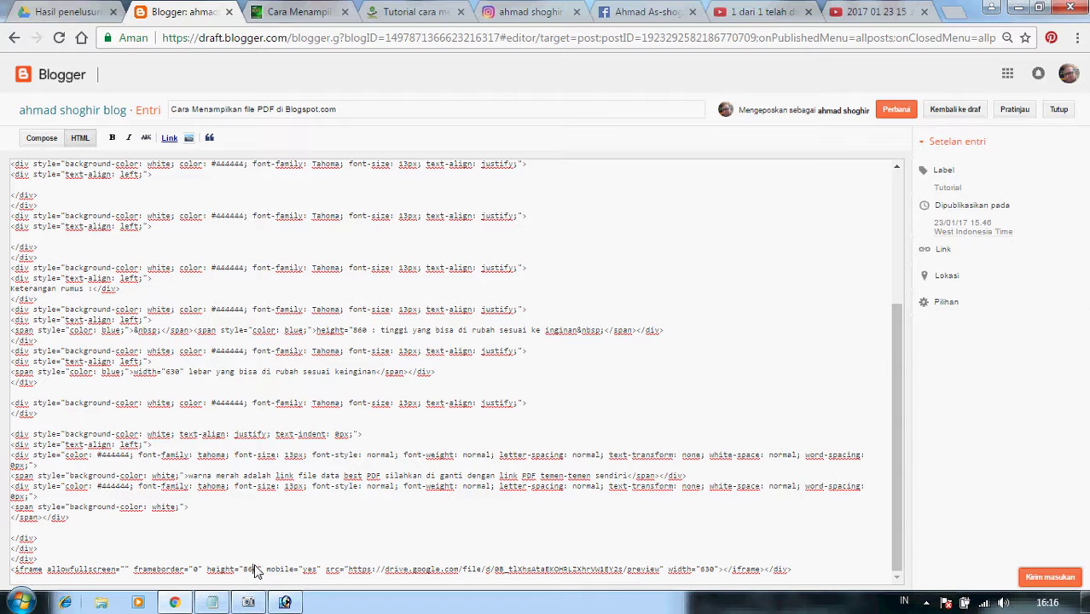
key(ctrl+plus)
key(ctrl+plus)
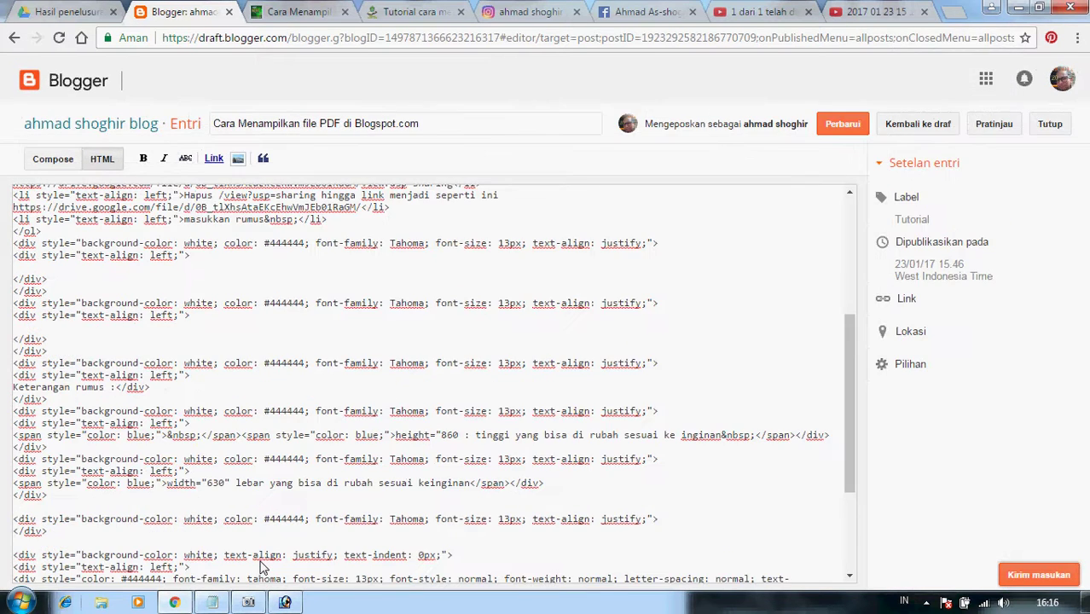
key(ctrl+plus)
scroll(352, 455, down, 5)
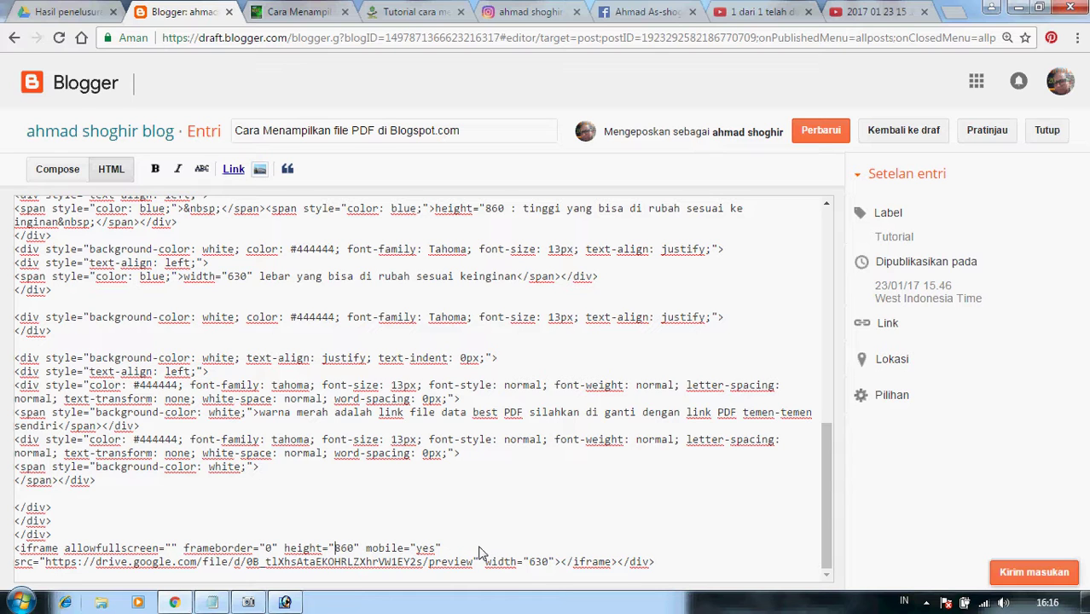
key(Delete)
key(Delete)
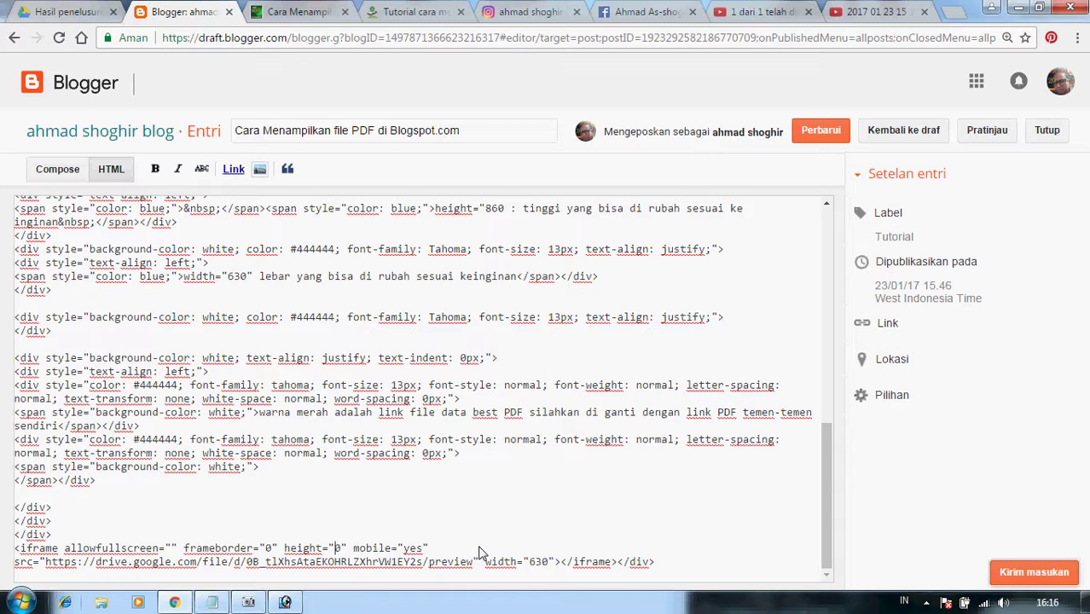
text(7)
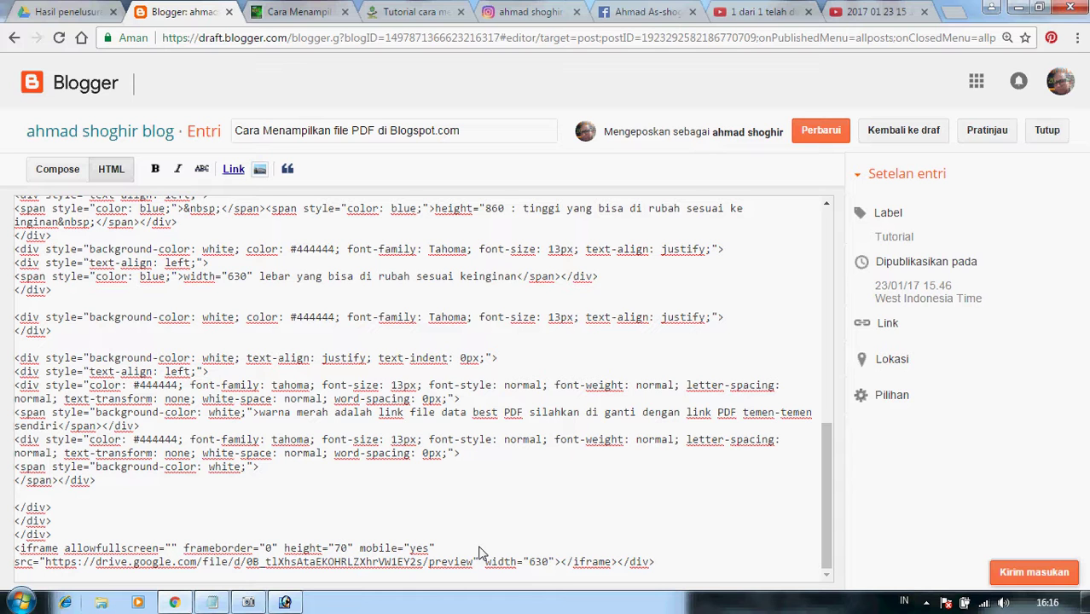
text(0)
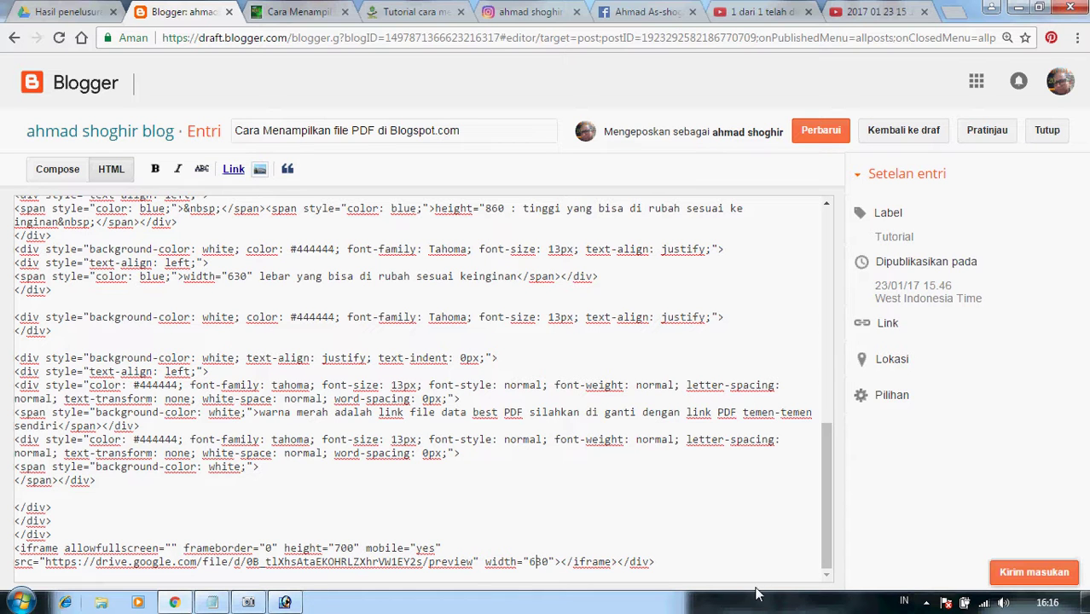
key(BackSpace)
text(5)
Review the resized PDF viewer in Compose view and save the post with Perbarui (Update).
click(58, 168)
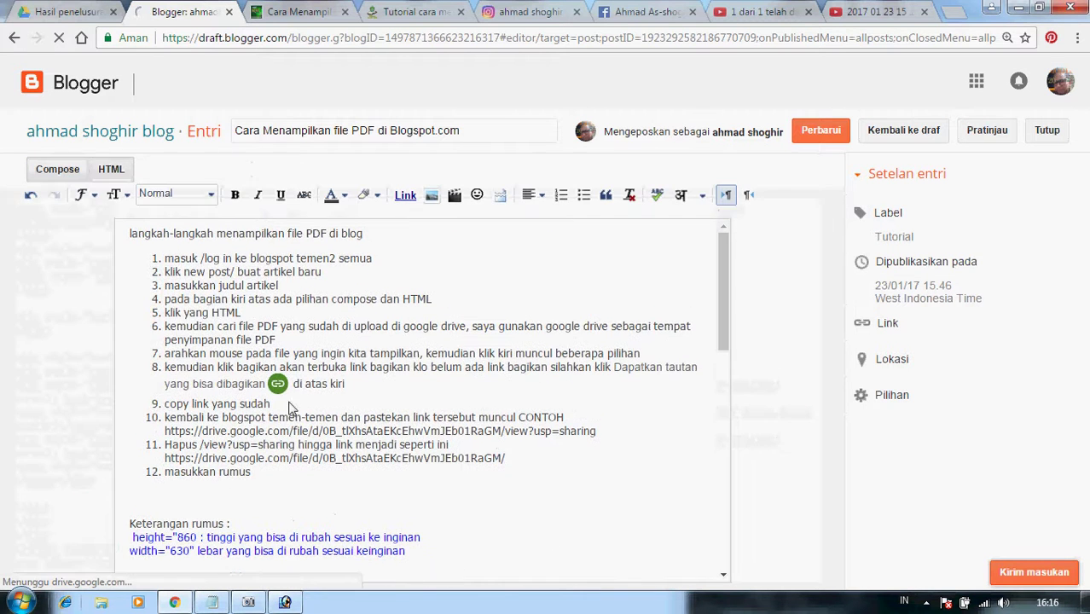
scroll(585, 422, down, 2)
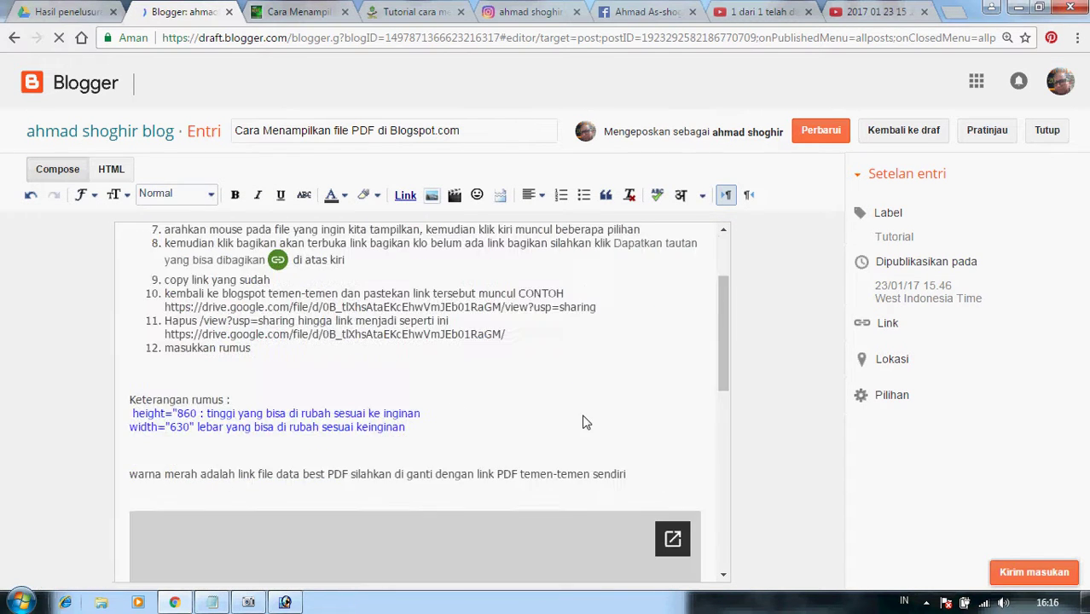
scroll(585, 422, down, 5)
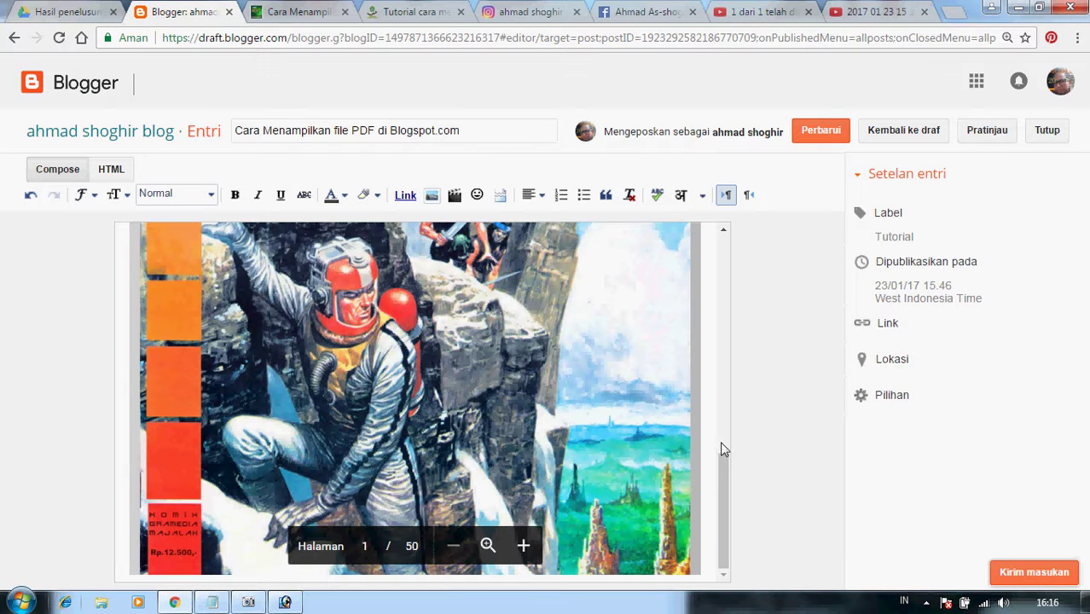
scroll(667, 469, down, 5)
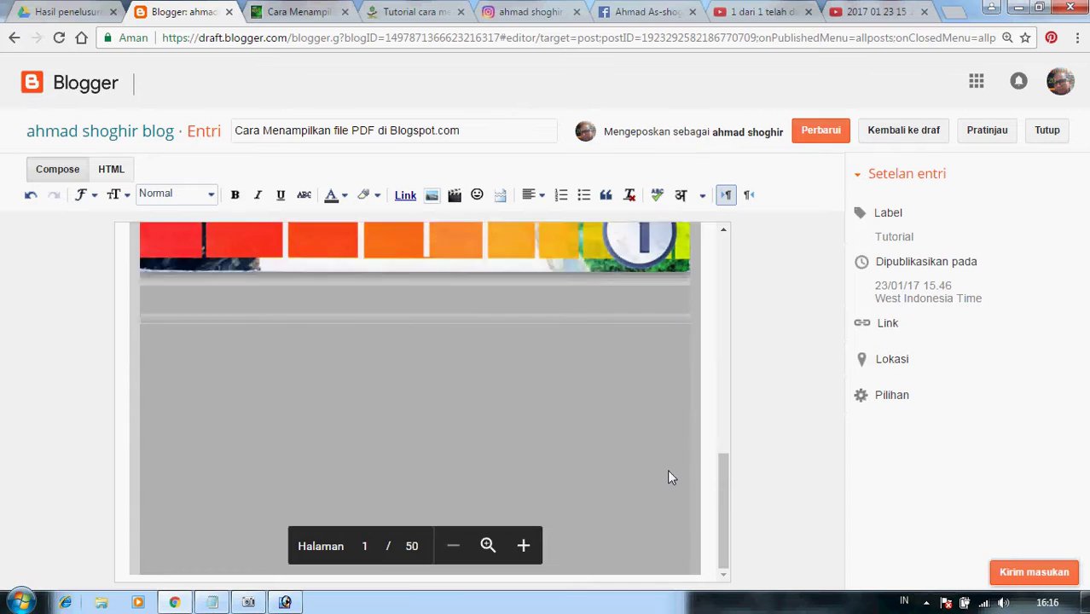
scroll(667, 469, down, 3)
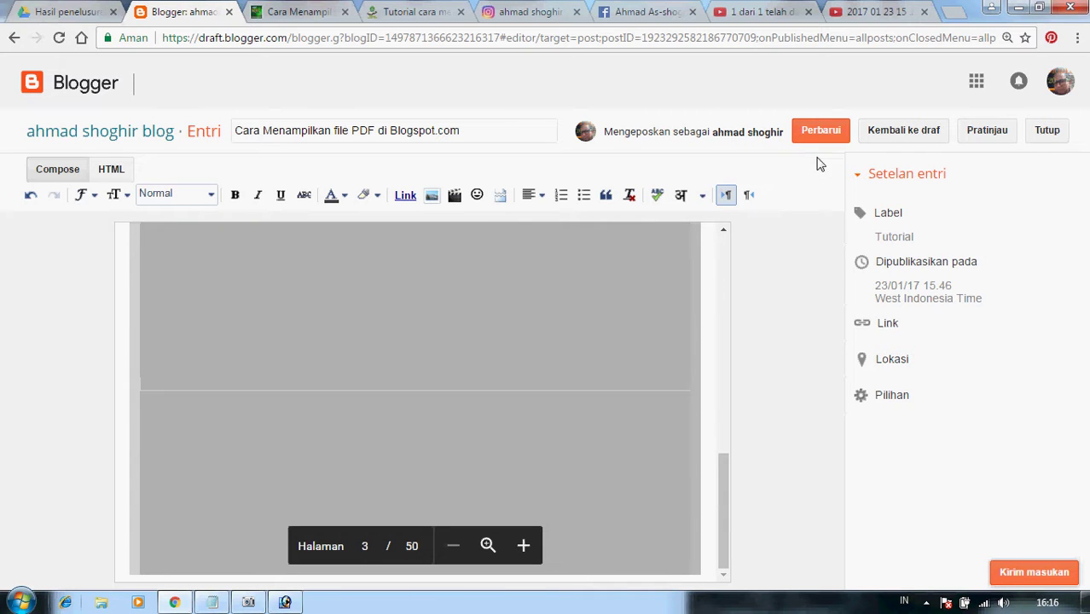
click(820, 131)
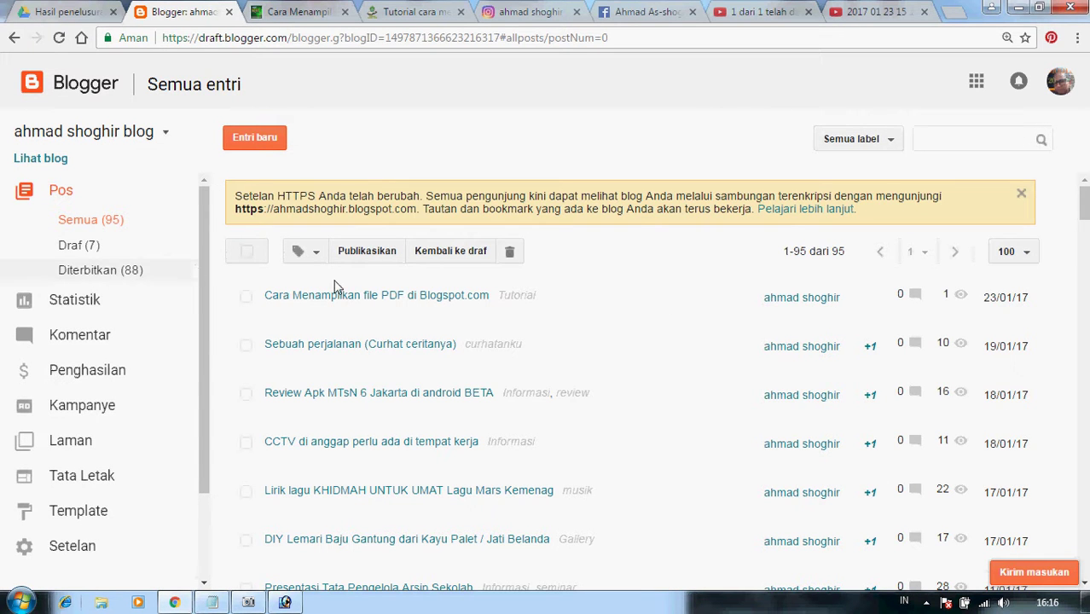
Reload the live post and scroll through the resized Storm PDF viewer, ending back at the title.
click(271, 12)
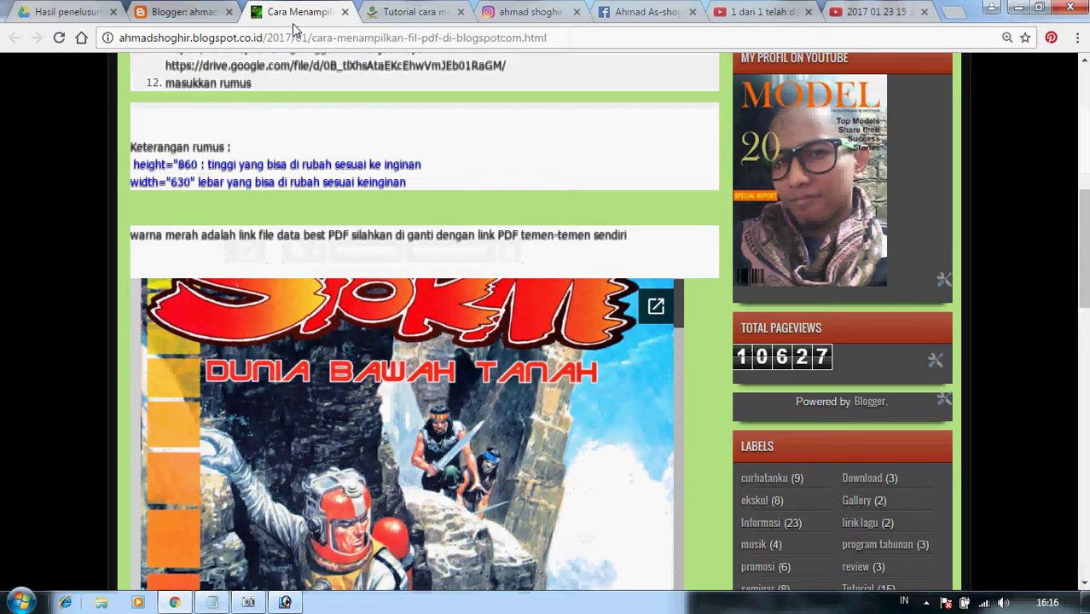
click(60, 38)
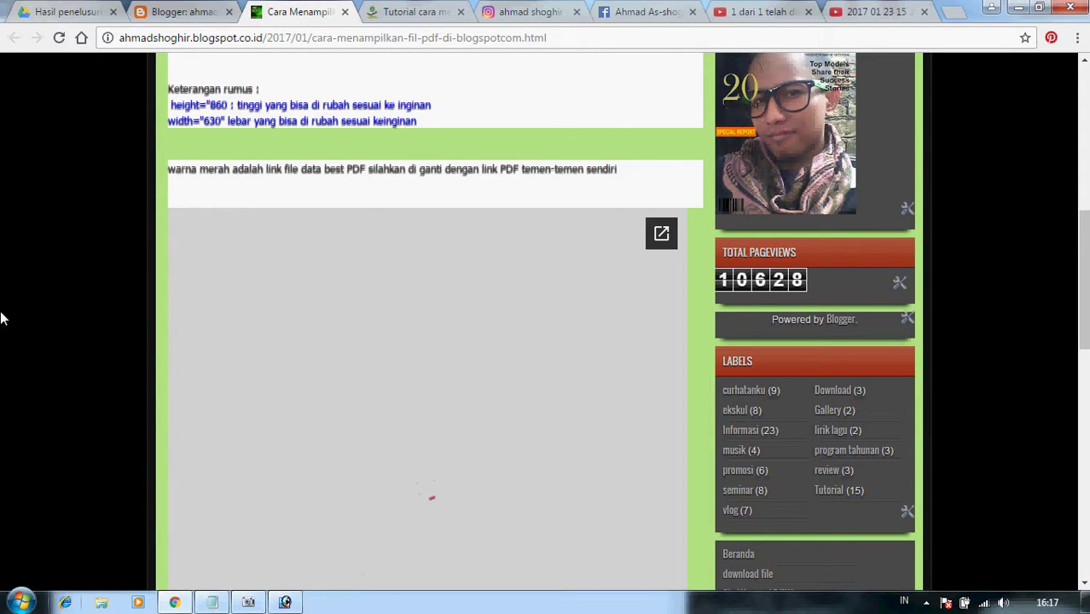
scroll(3, 318, down, 1)
scroll(2, 318, down, 3)
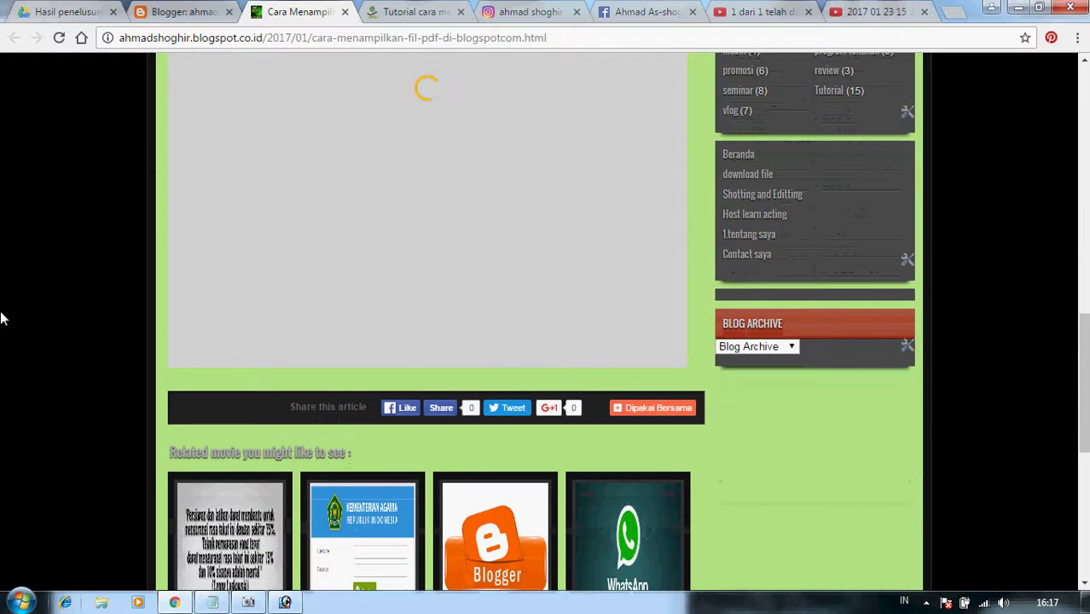
scroll(3, 319, up, 5)
scroll(3, 318, down, 3)
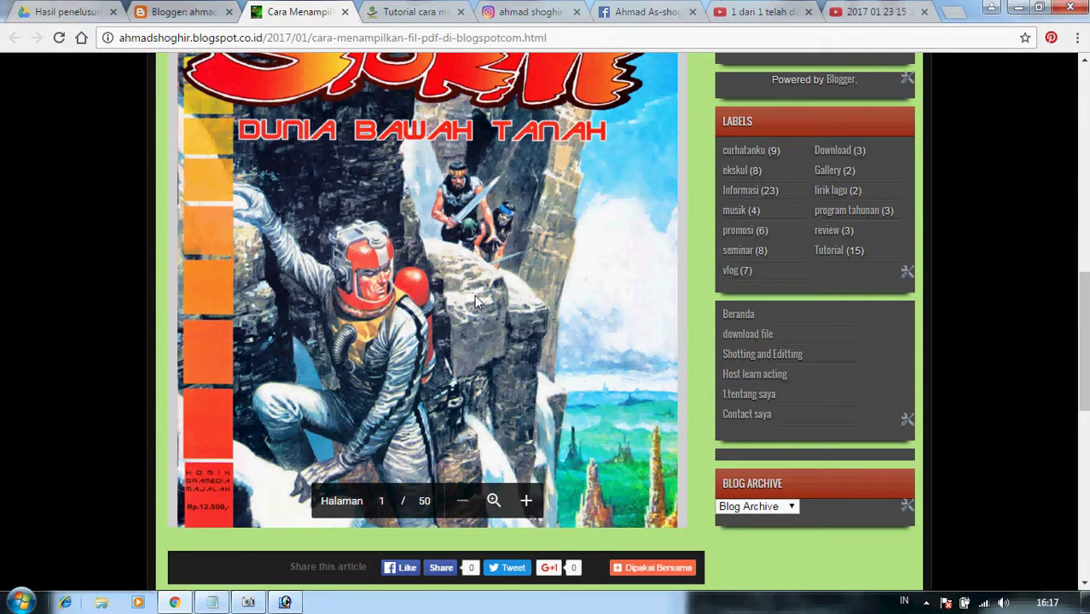
scroll(475, 298, down, 5)
scroll(475, 298, down, 15)
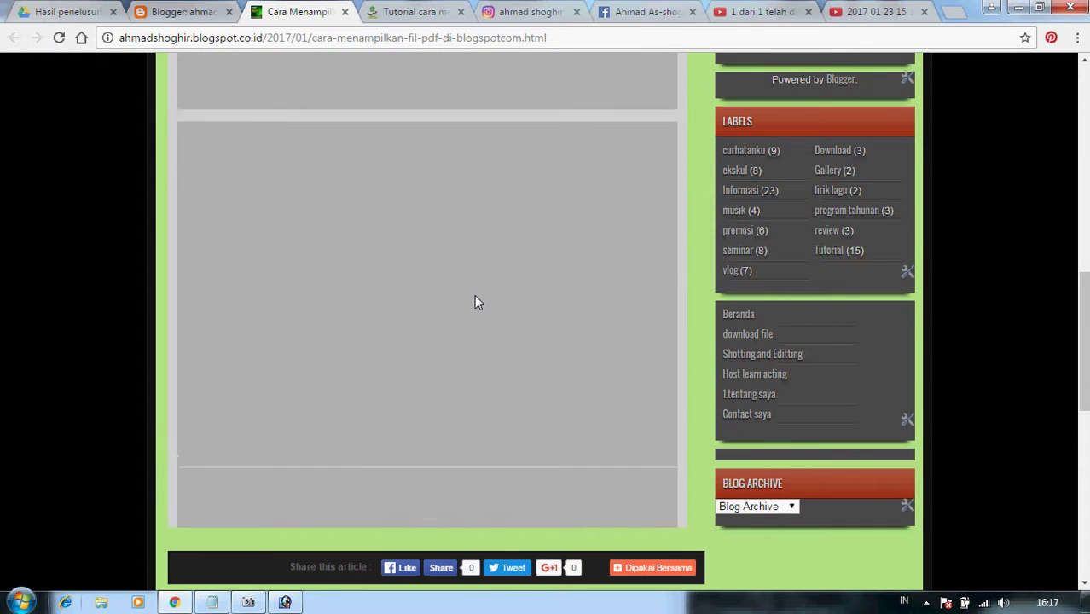
scroll(476, 302, up, 15)
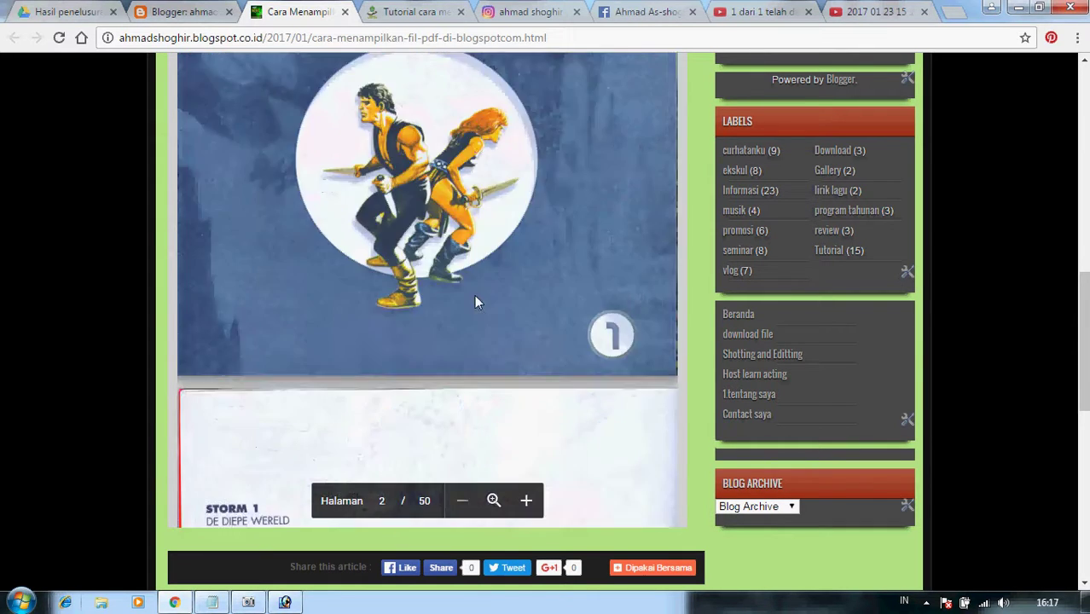
scroll(475, 300, up, 15)
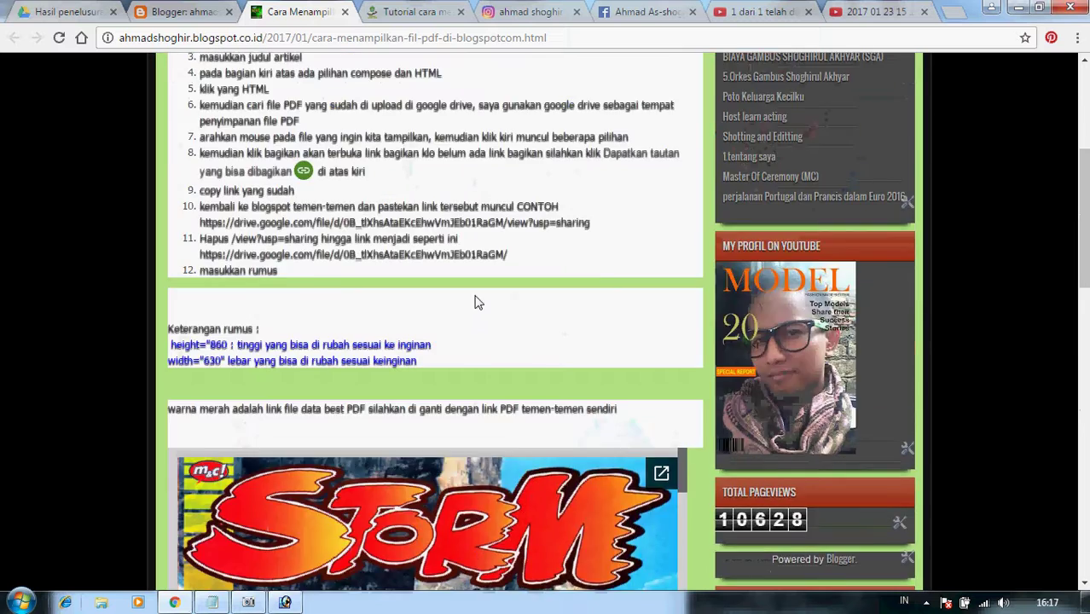